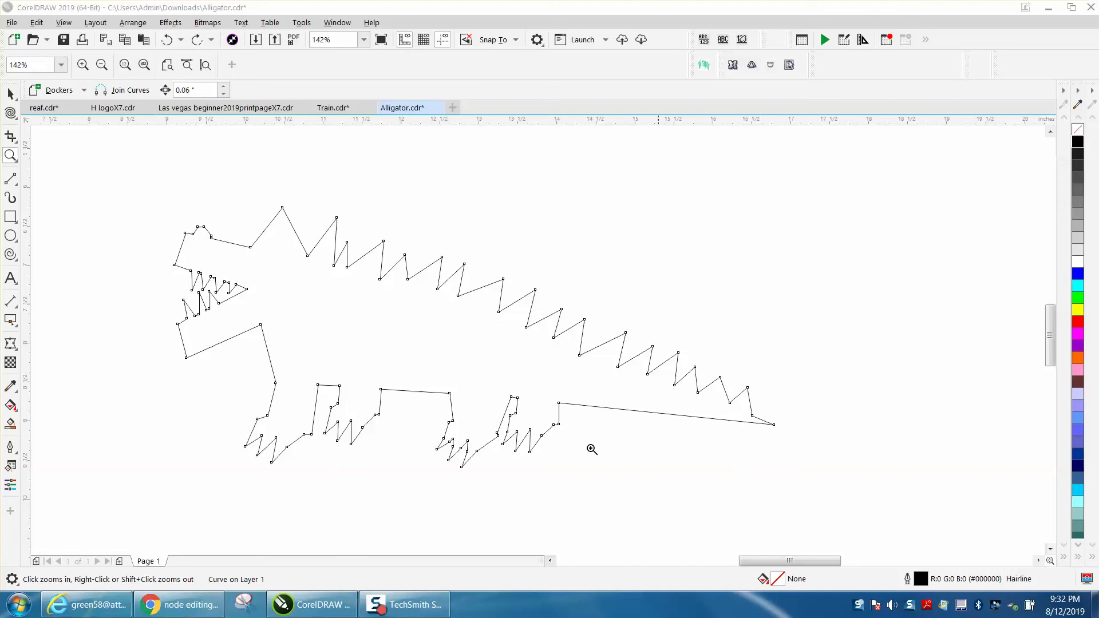
# Step: Zoom in on the alligator's back spike and try the Smooth brush, then return to the Shape tool
pyautogui.moveTo(94, 171); pyautogui.dragTo(835, 509)
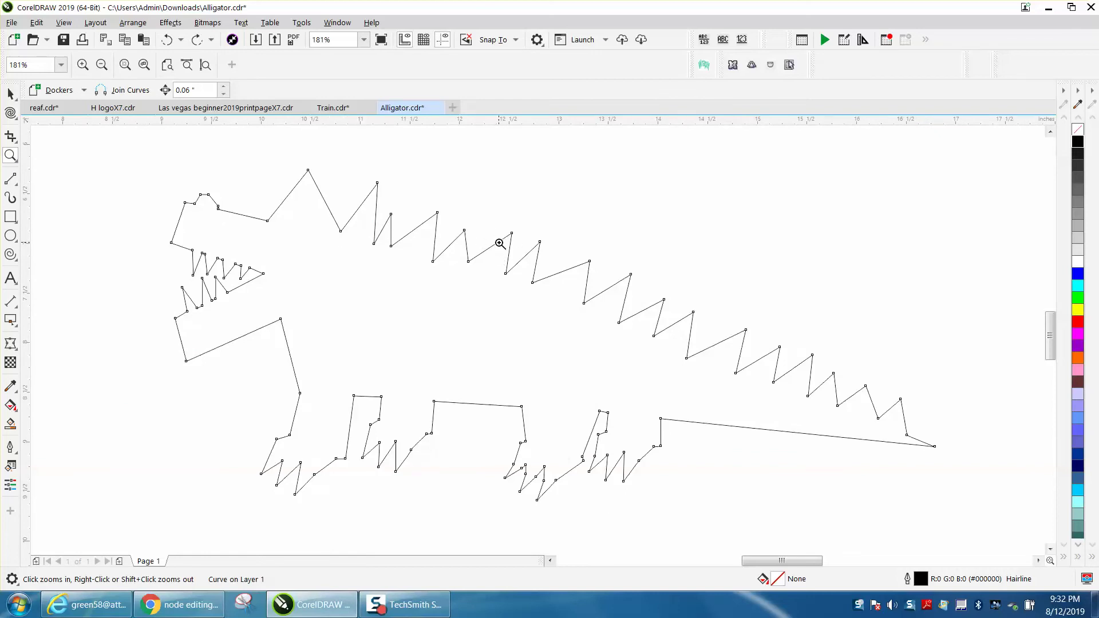
pyautogui.moveTo(494, 224); pyautogui.dragTo(591, 259)
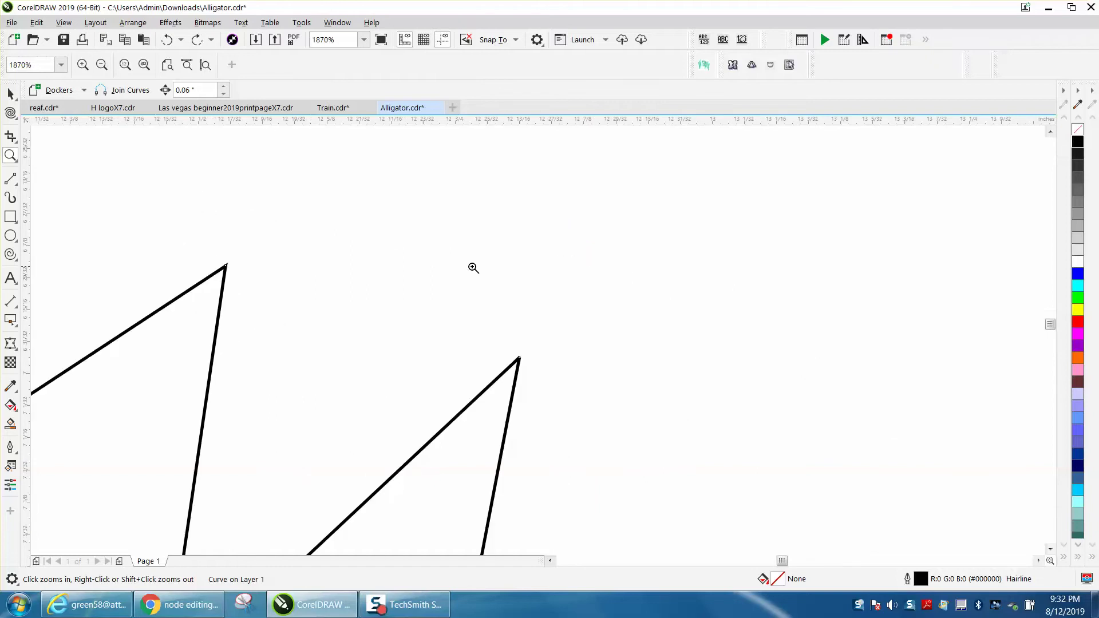
pyautogui.scroll(-8, 520, 362)
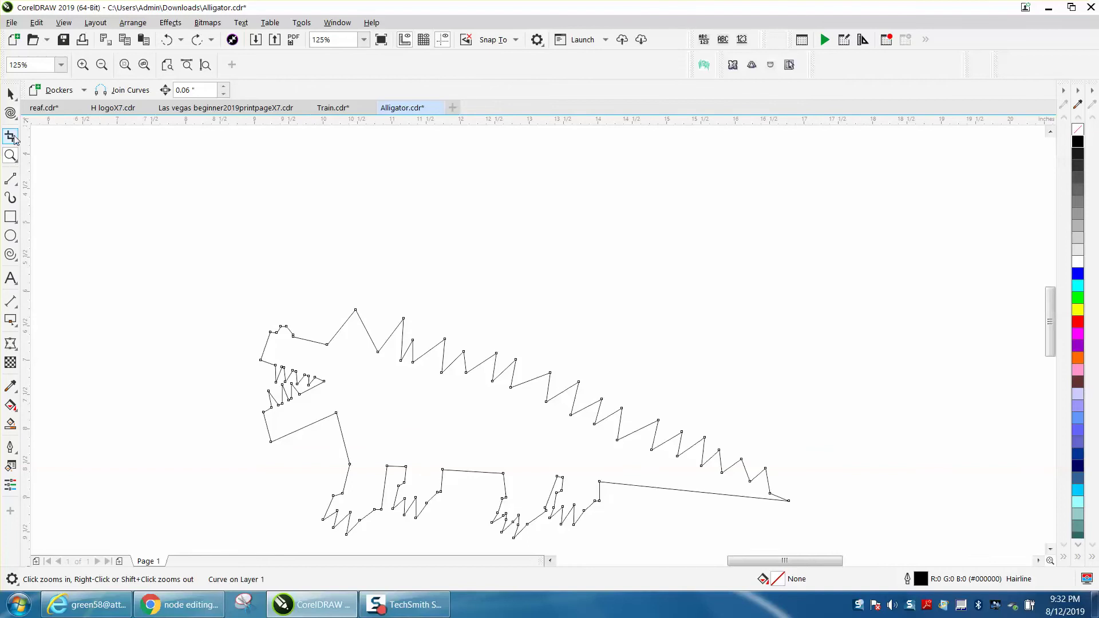
pyautogui.click(10, 113)
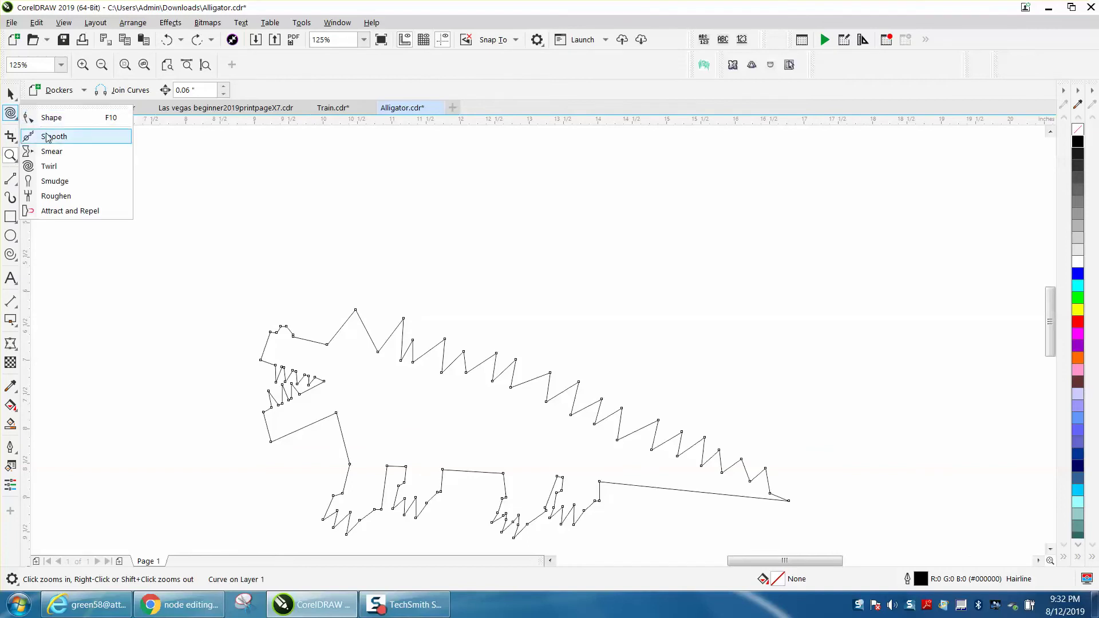
pyautogui.click(49, 136)
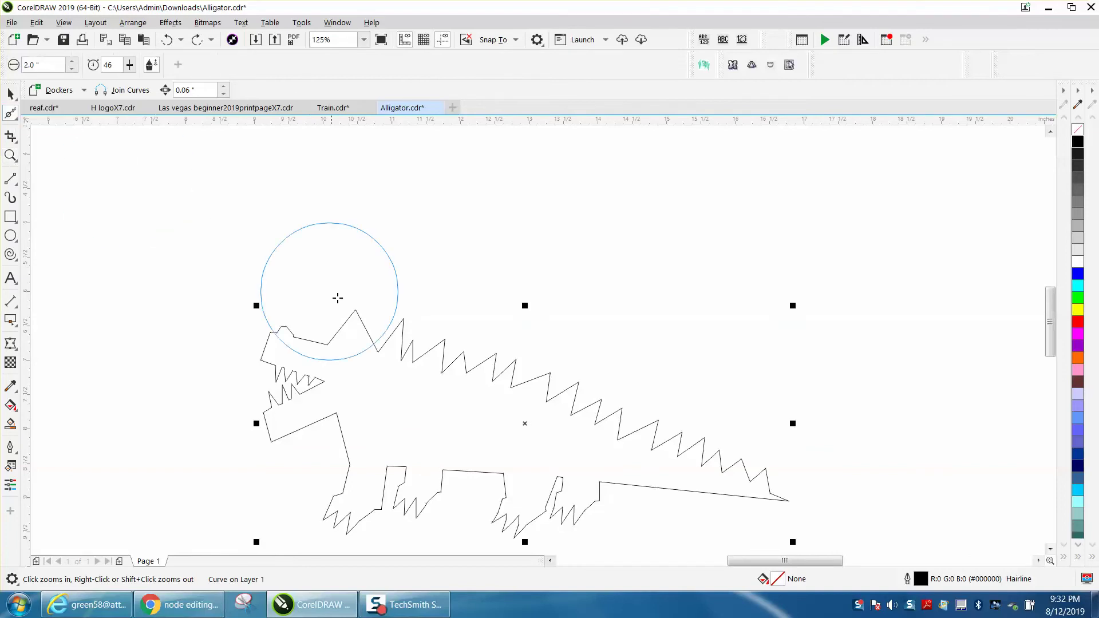
pyautogui.click(16, 117)
pyautogui.click(43, 120)
# Step: Test-bend a spike's lower edge into a curve at its tip node, then undo it
pyautogui.click(10, 155)
pyautogui.moveTo(351, 290); pyautogui.dragTo(518, 387)
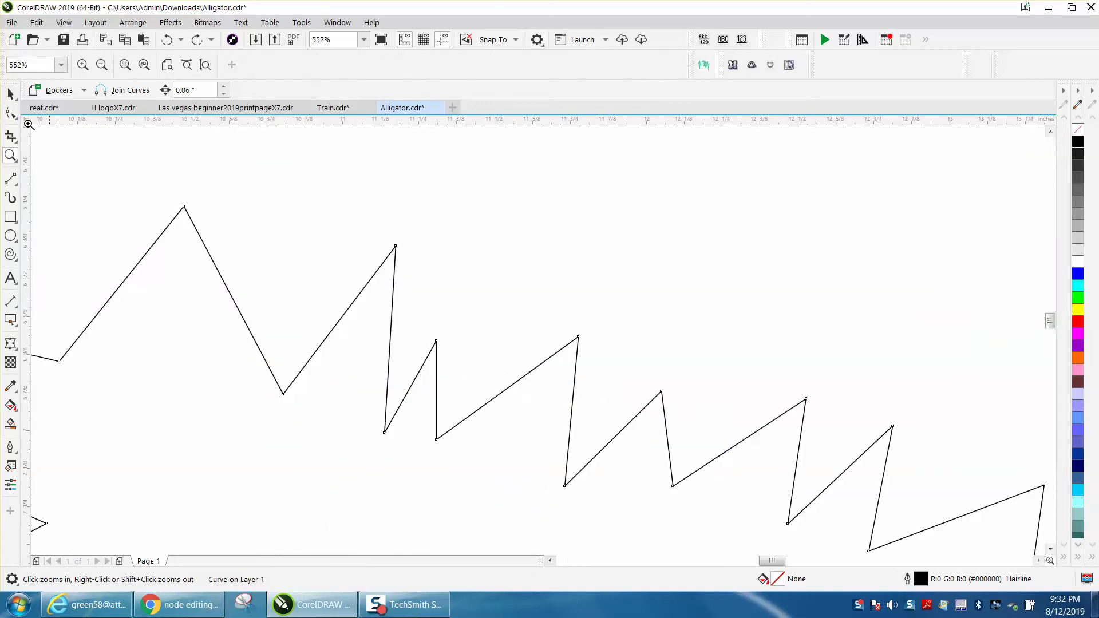
pyautogui.click(10, 113)
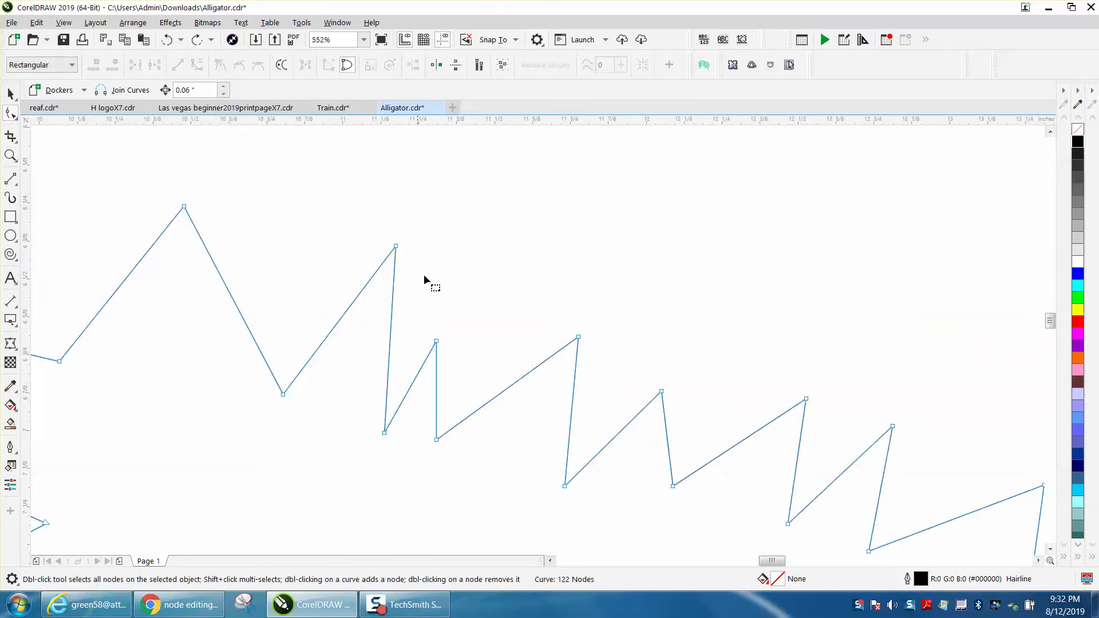
pyautogui.click(396, 247)
pyautogui.rightClick(399, 251)
pyautogui.click(431, 304)
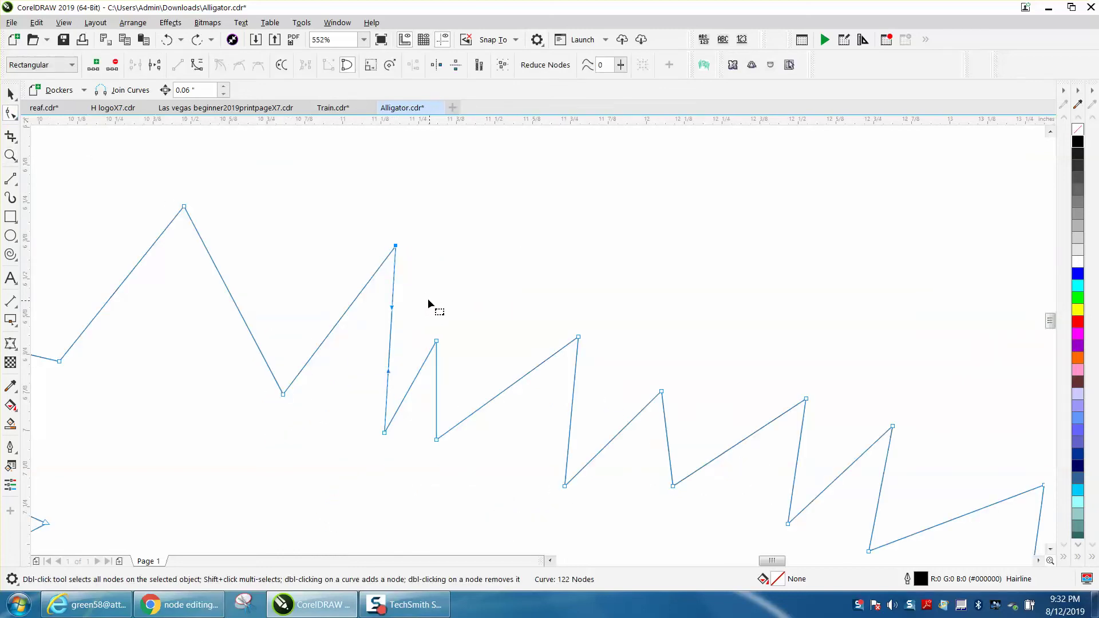
pyautogui.moveTo(392, 307); pyautogui.dragTo(408, 263)
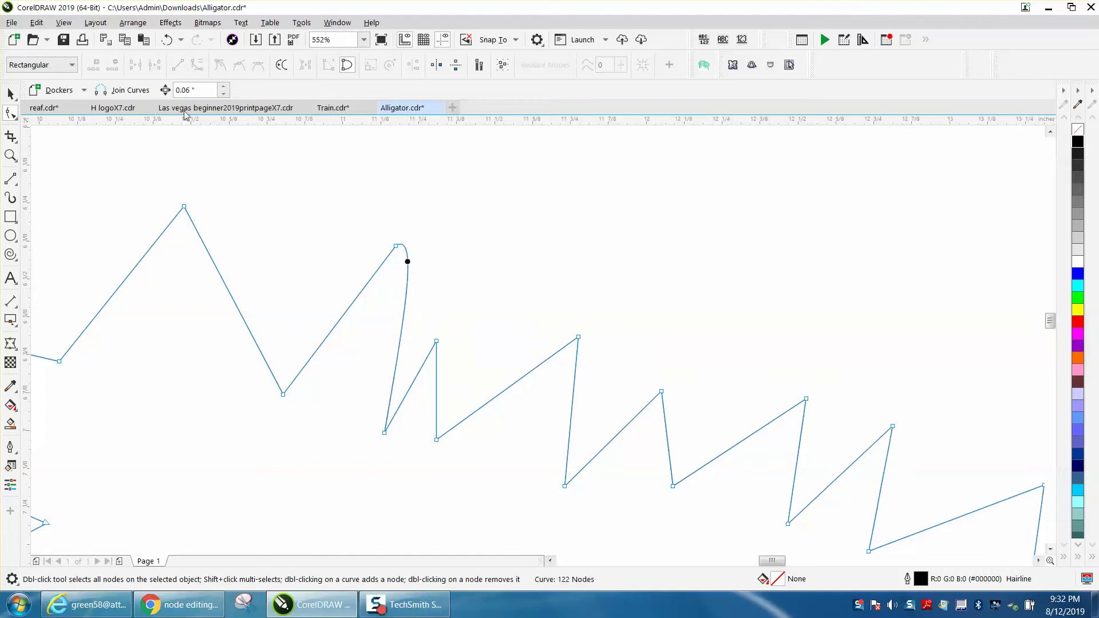
pyautogui.click(166, 39)
# Step: Reselect the whole alligator outline with the Pick tool and zoom to fit it
pyautogui.scroll(-5, 422, 252)
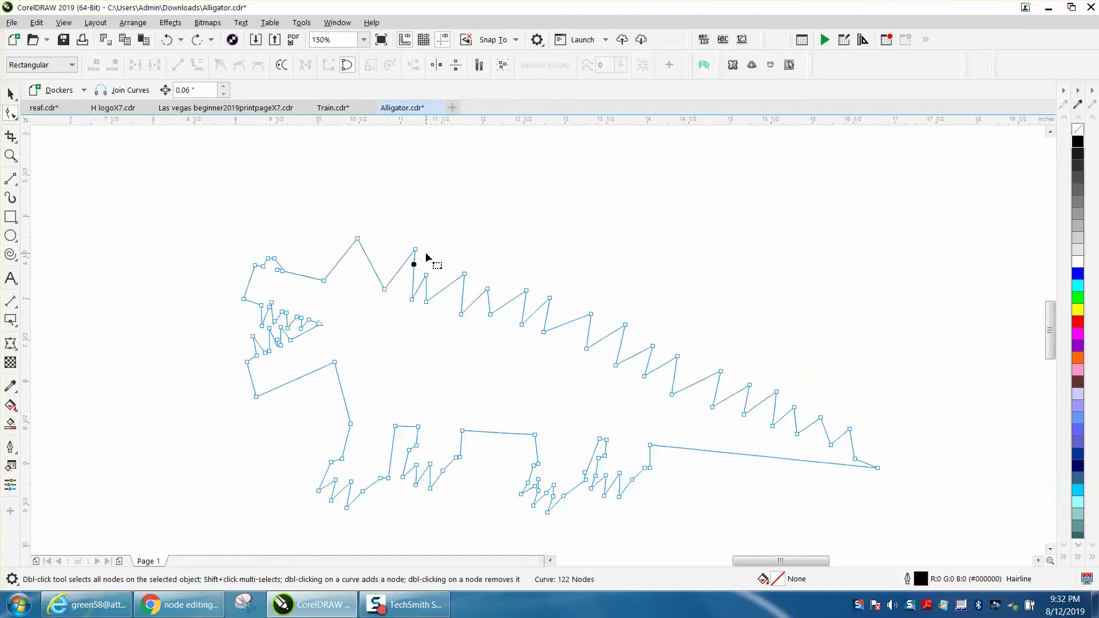
pyautogui.click(10, 93)
pyautogui.scroll(-3, 283, 253)
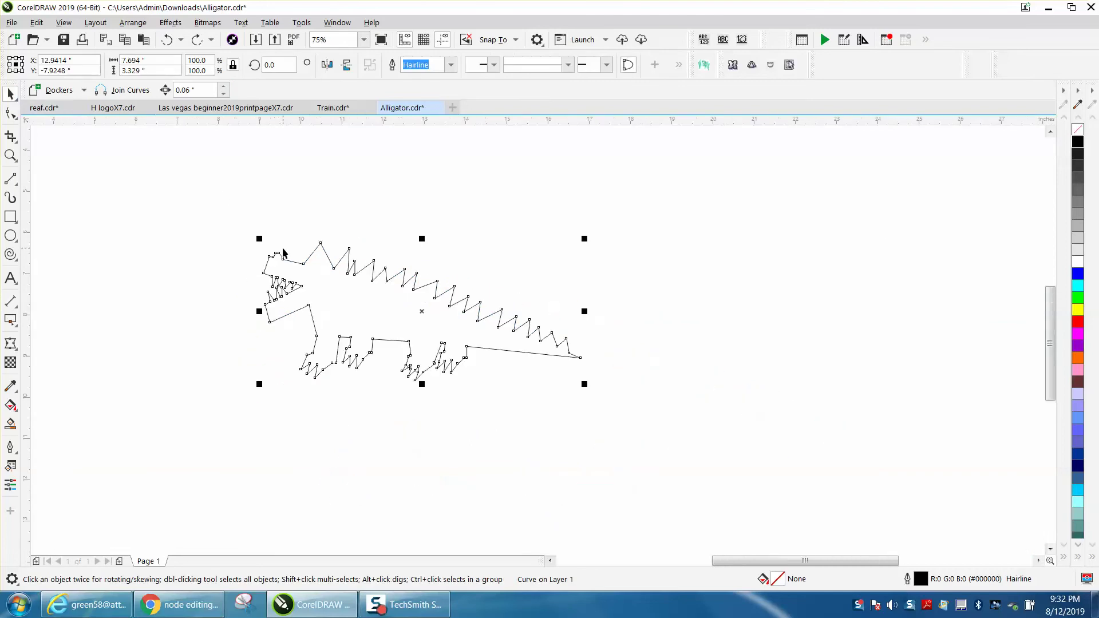
pyautogui.click(243, 231)
pyautogui.moveTo(341, 311); pyautogui.dragTo(616, 389)
pyautogui.click(10, 155)
pyautogui.moveTo(233, 222); pyautogui.dragTo(630, 433)
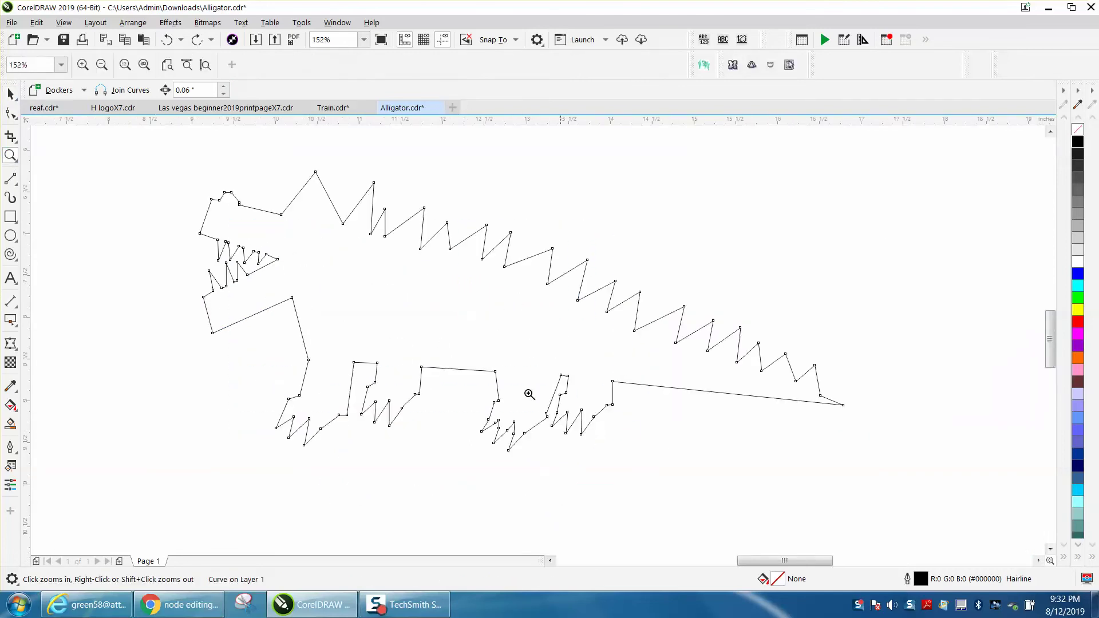
pyautogui.click(10, 92)
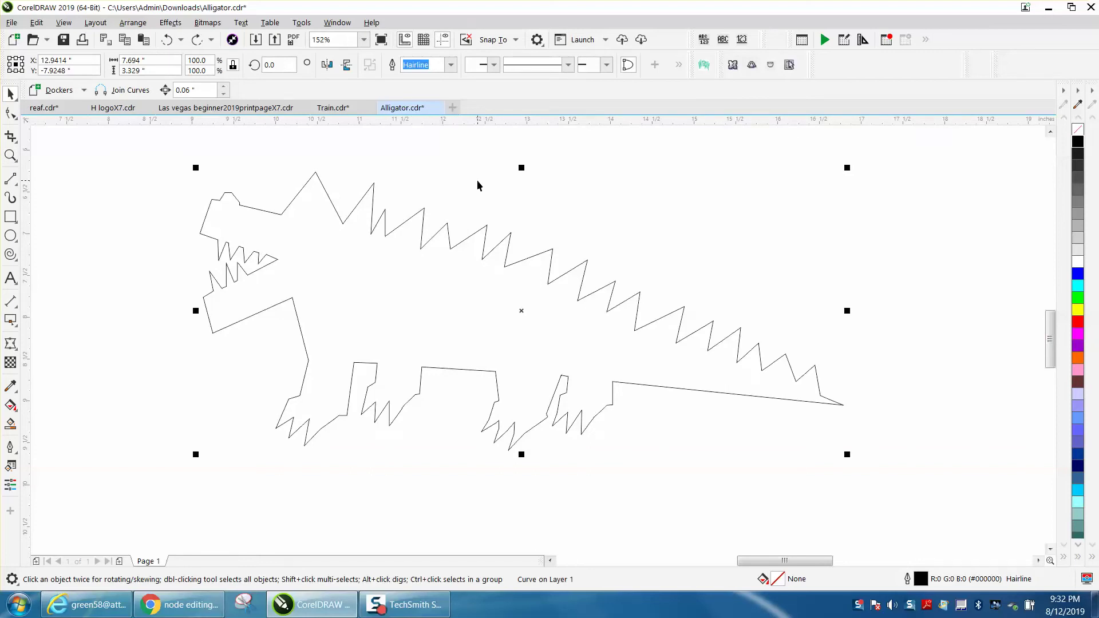
# Step: Open the Corners docker from Window > Dockers
pyautogui.click(338, 23)
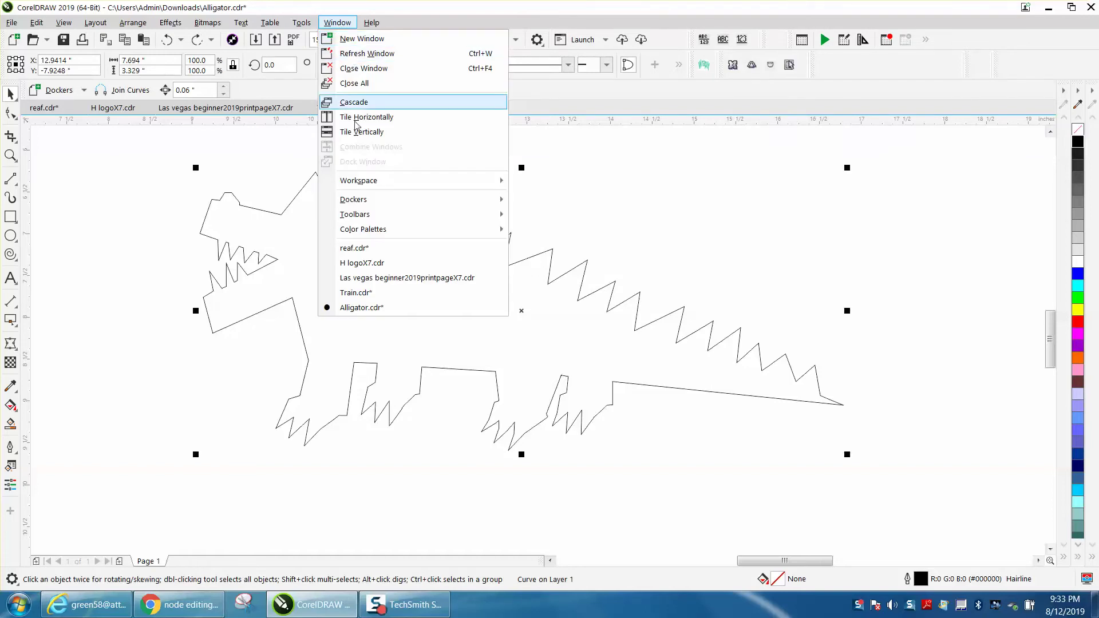
pyautogui.moveTo(364, 204)
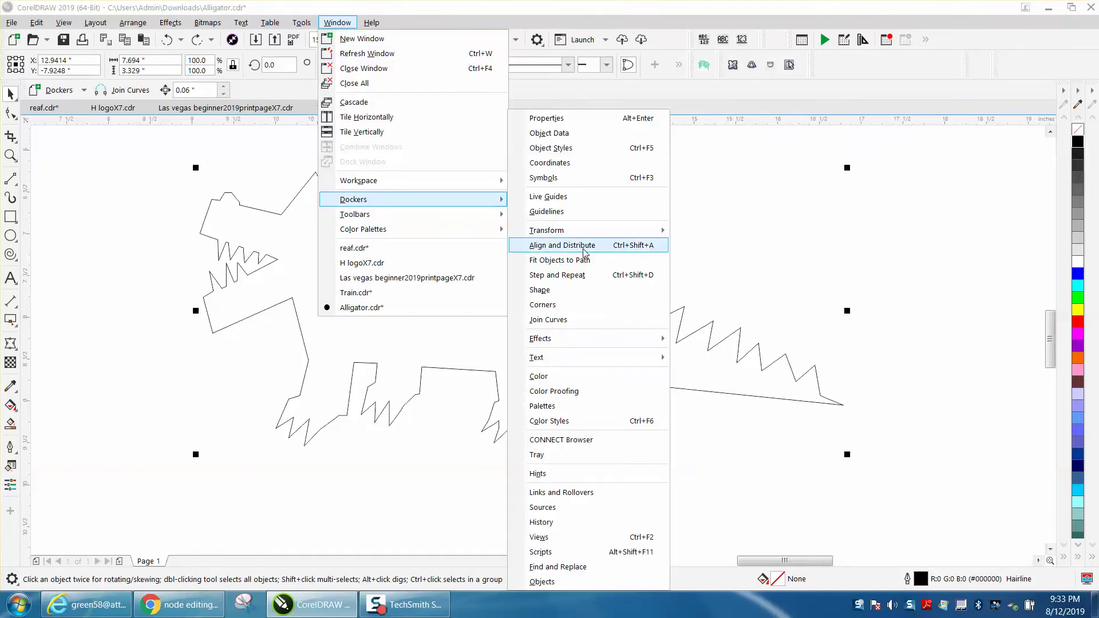
pyautogui.click(551, 305)
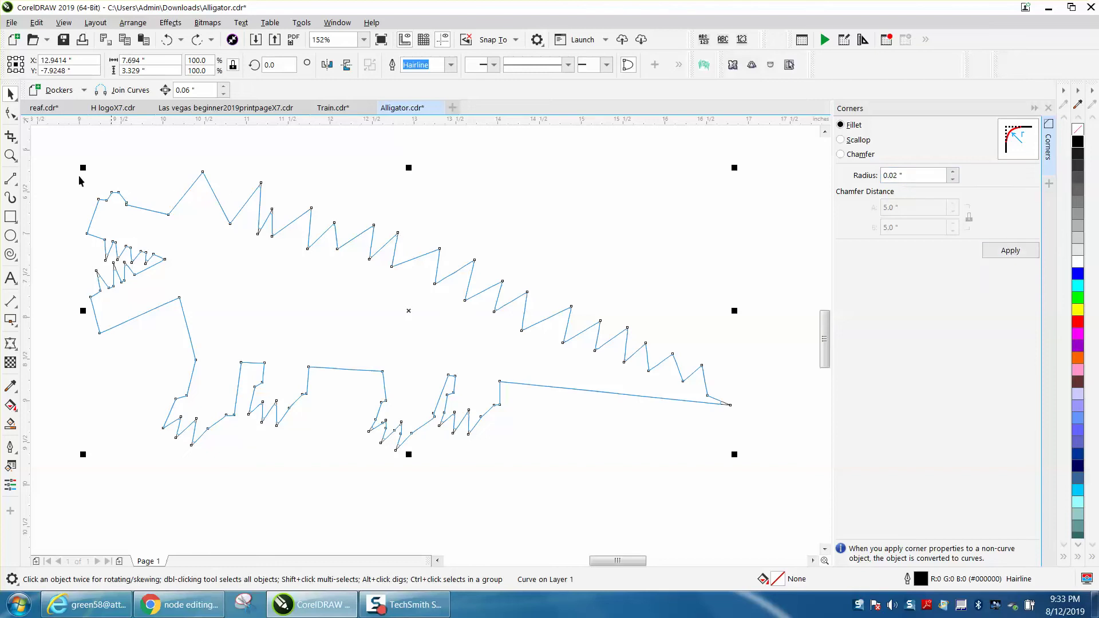
# Step: Apply a 0.02" Fillet to the middle back spikes, accepting the too-short-edges warning, then zoom out
pyautogui.click(11, 155)
pyautogui.moveTo(263, 188); pyautogui.dragTo(698, 415)
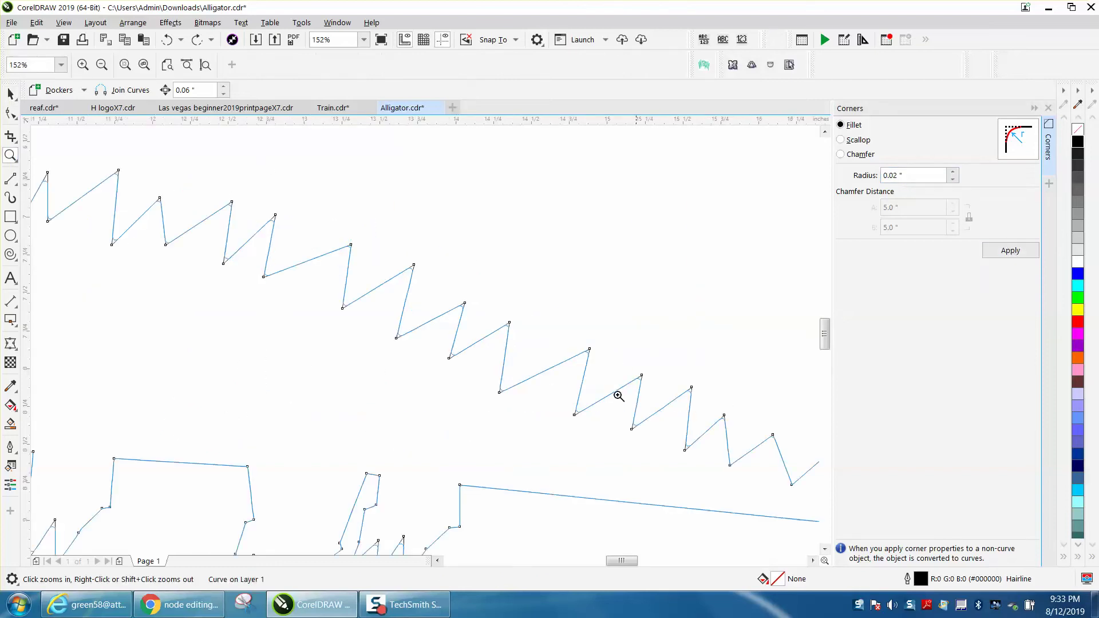
pyautogui.moveTo(282, 204); pyautogui.dragTo(576, 389)
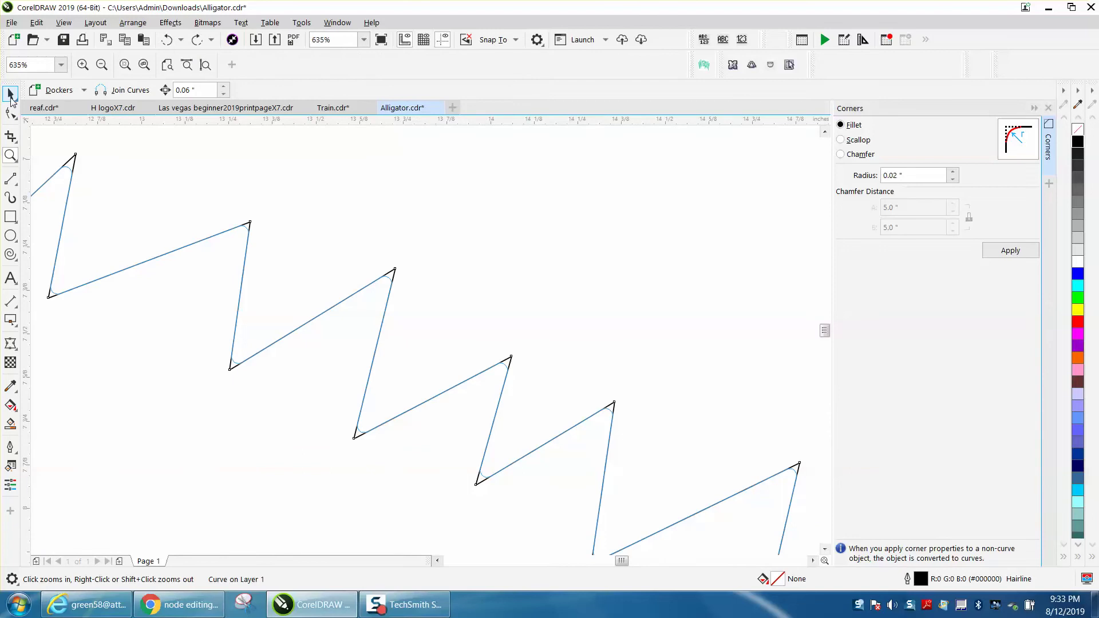
pyautogui.click(11, 94)
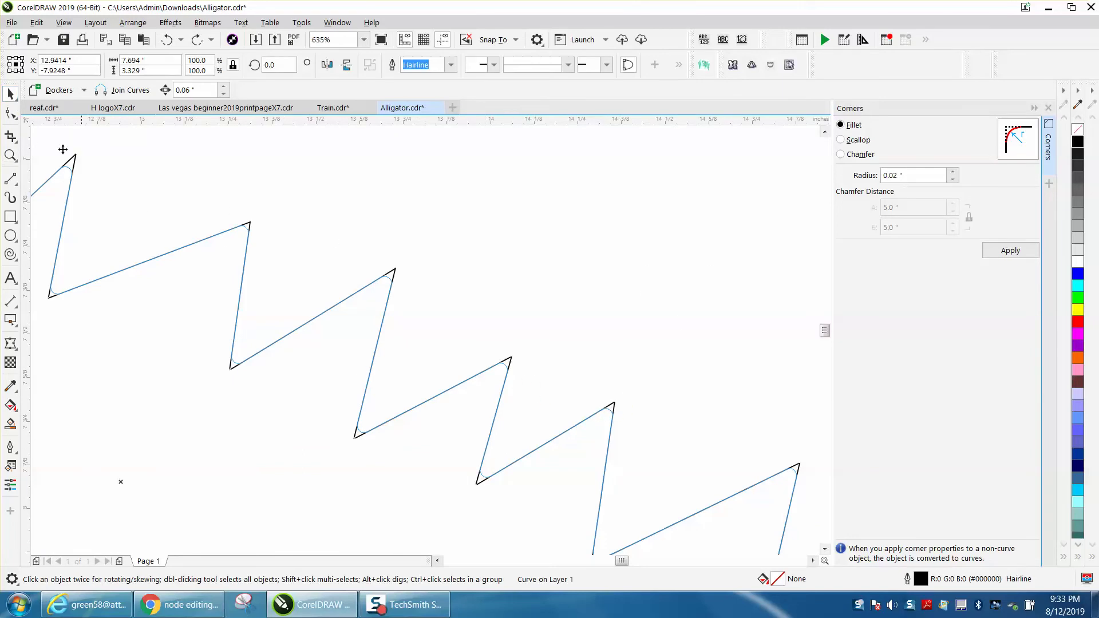
pyautogui.click(11, 155)
pyautogui.moveTo(227, 210); pyautogui.dragTo(461, 377)
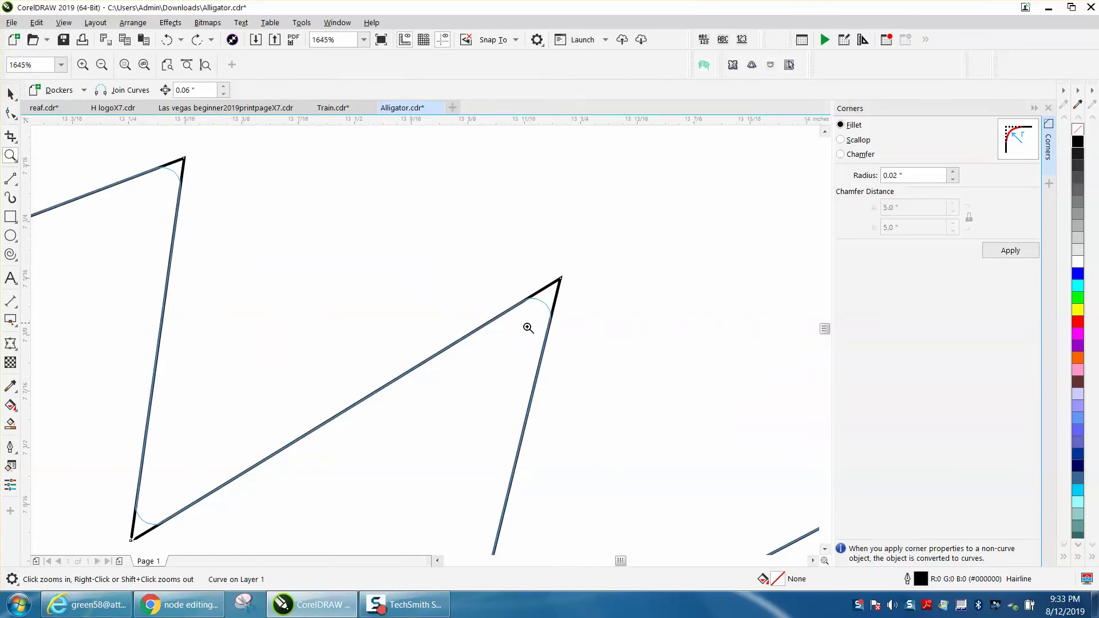
pyautogui.click(1009, 251)
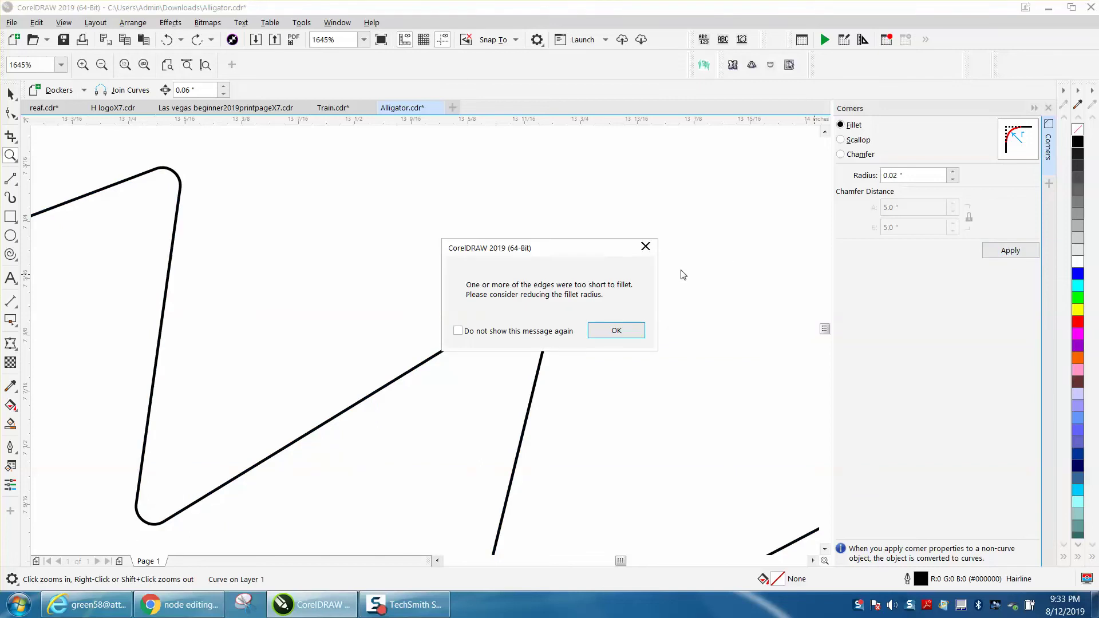
pyautogui.click(616, 331)
pyautogui.rightClick(626, 273)
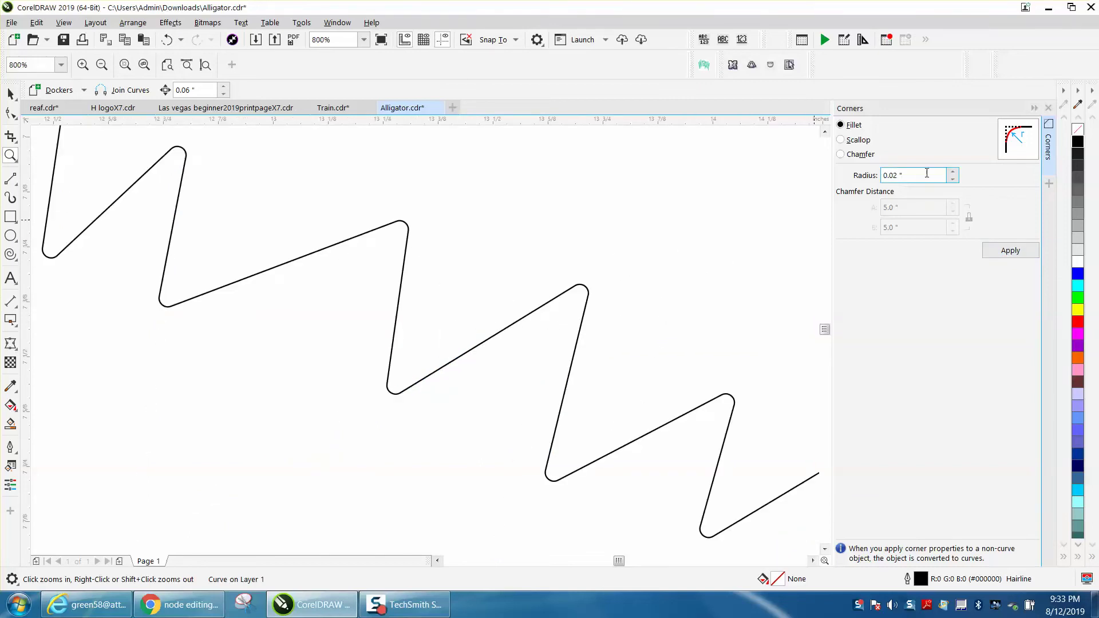
pyautogui.rightClick(548, 193)
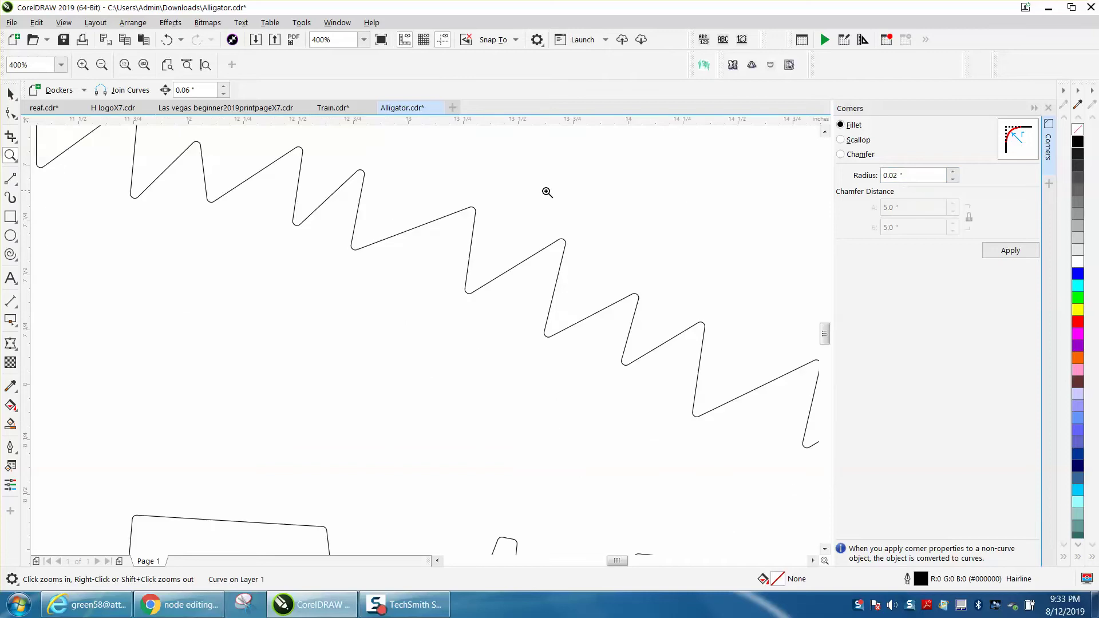
pyautogui.rightClick(550, 193)
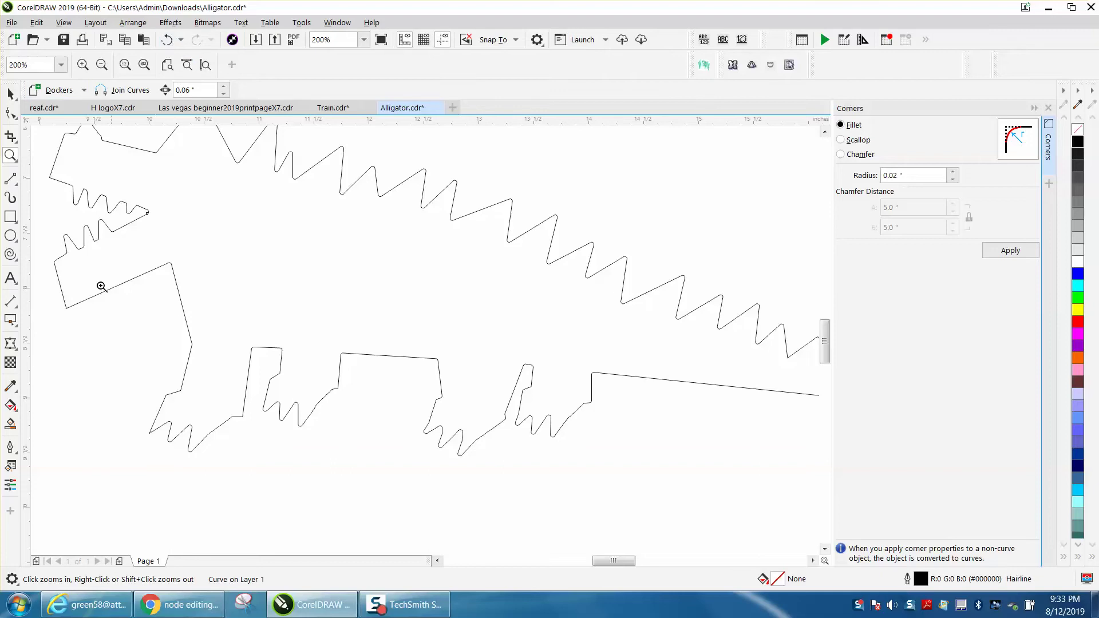
# Step: Undo the 0.02" fillet and reapply it at 0.03" radius, dismissing the too-short warning
pyautogui.click(166, 39)
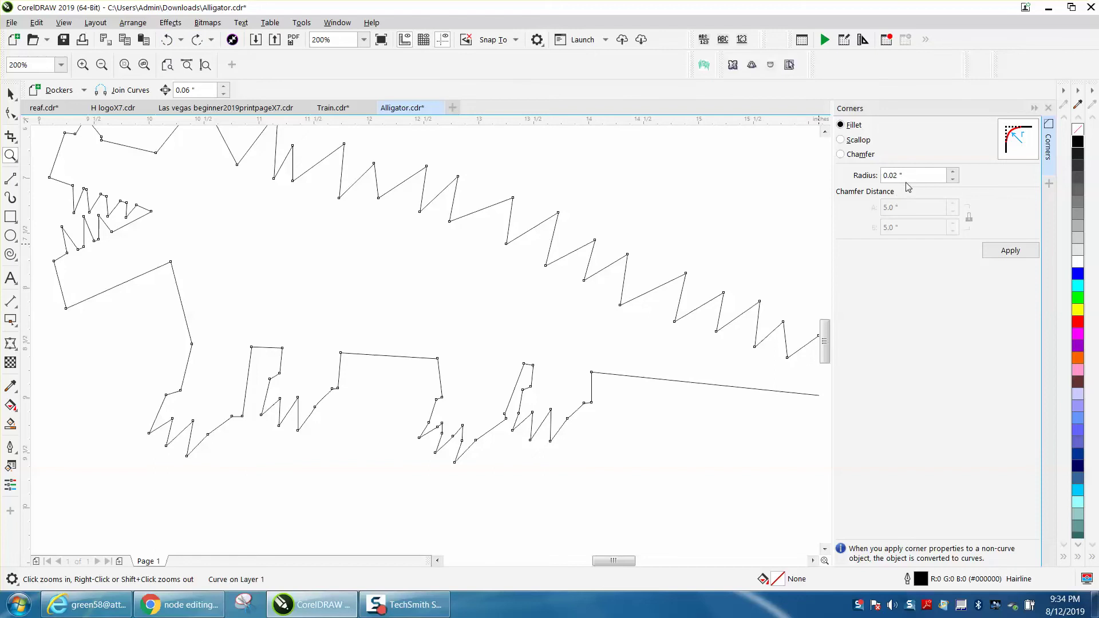
pyautogui.moveTo(911, 176); pyautogui.dragTo(871, 176)
pyautogui.write('.03')
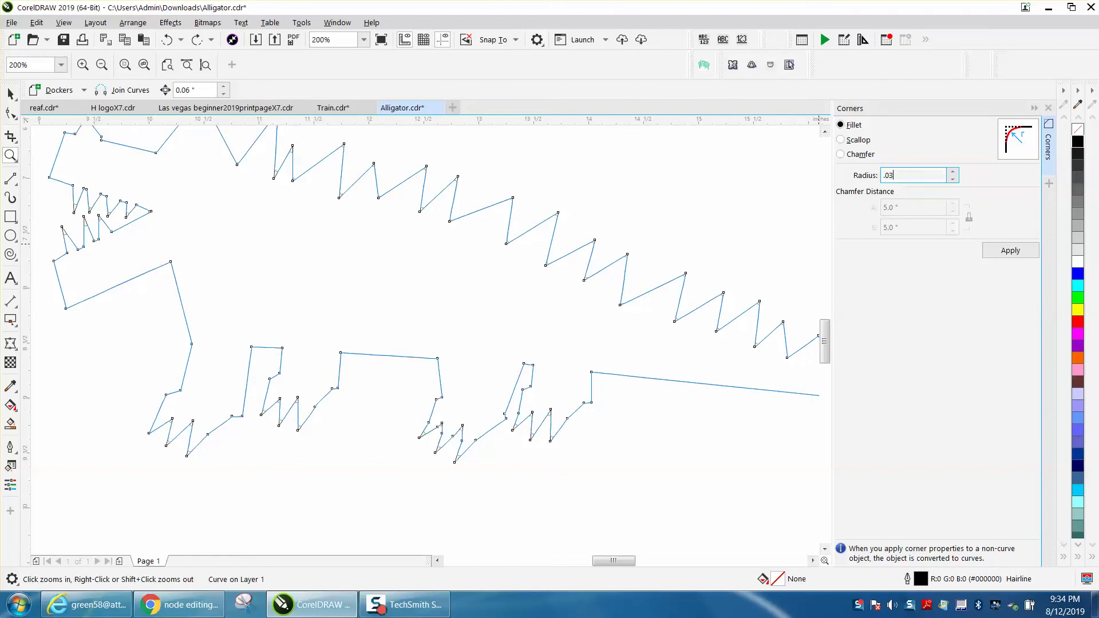
pyautogui.click(1021, 252)
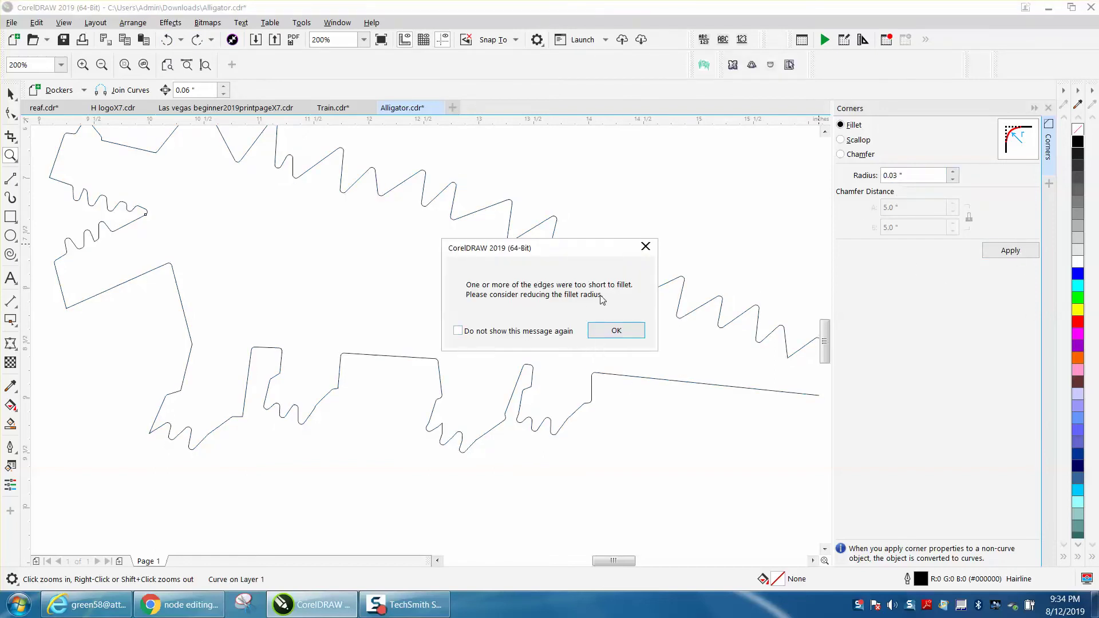
pyautogui.click(615, 332)
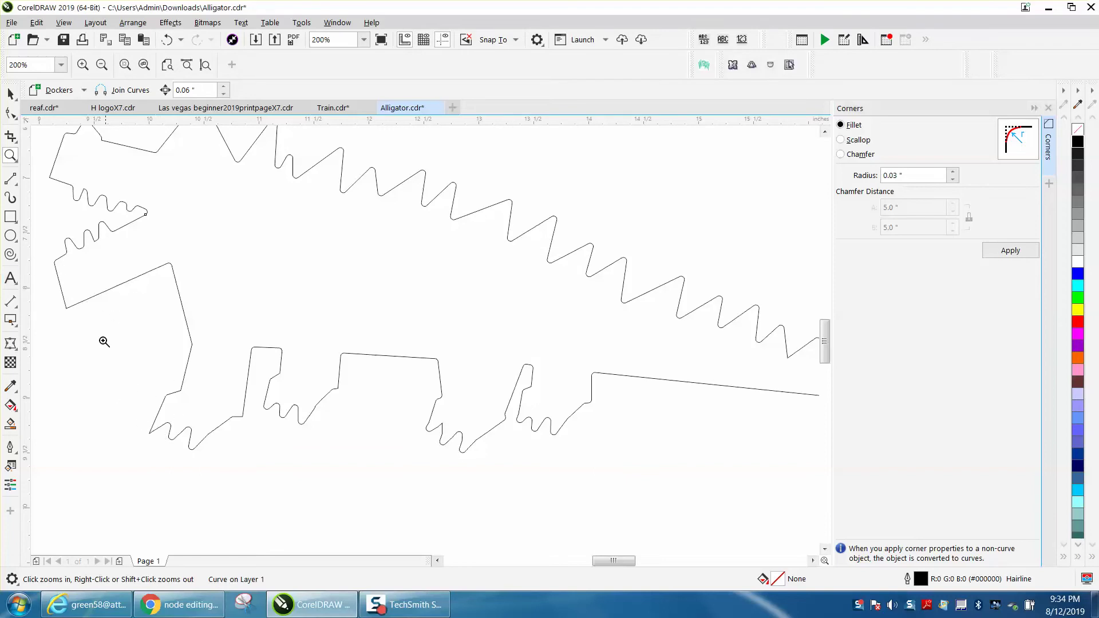
# Step: Make the lower-left jaw node smooth, then cusp, and drag its handles into a rounded bend
pyautogui.click(17, 115)
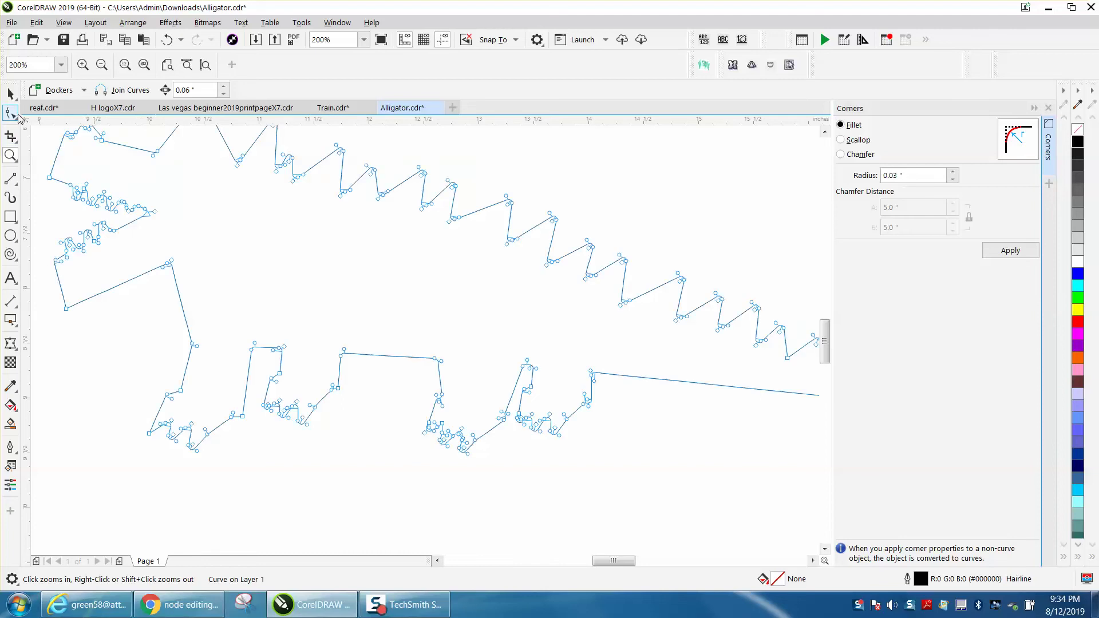
pyautogui.rightClick(67, 310)
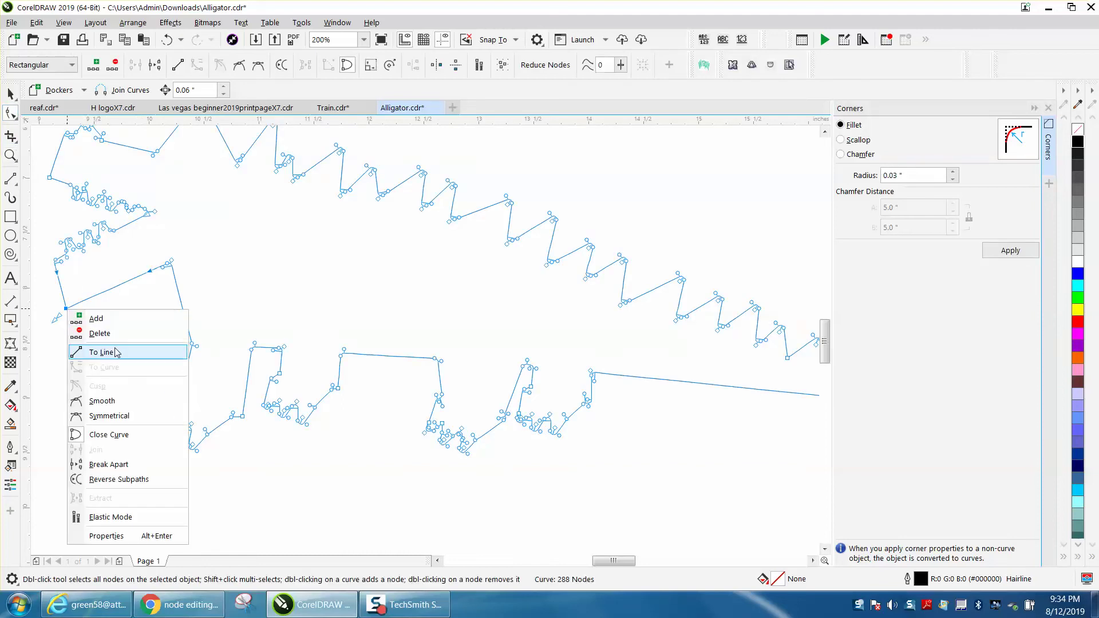
pyautogui.click(107, 403)
pyautogui.click(11, 155)
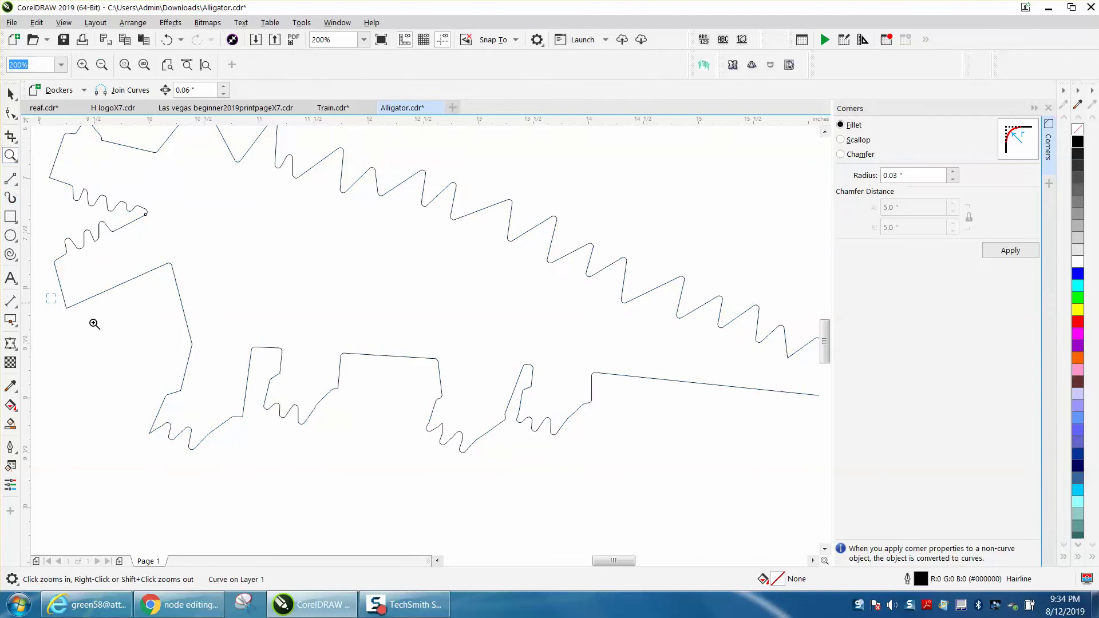
pyautogui.moveTo(54, 289); pyautogui.dragTo(172, 347)
pyautogui.click(10, 113)
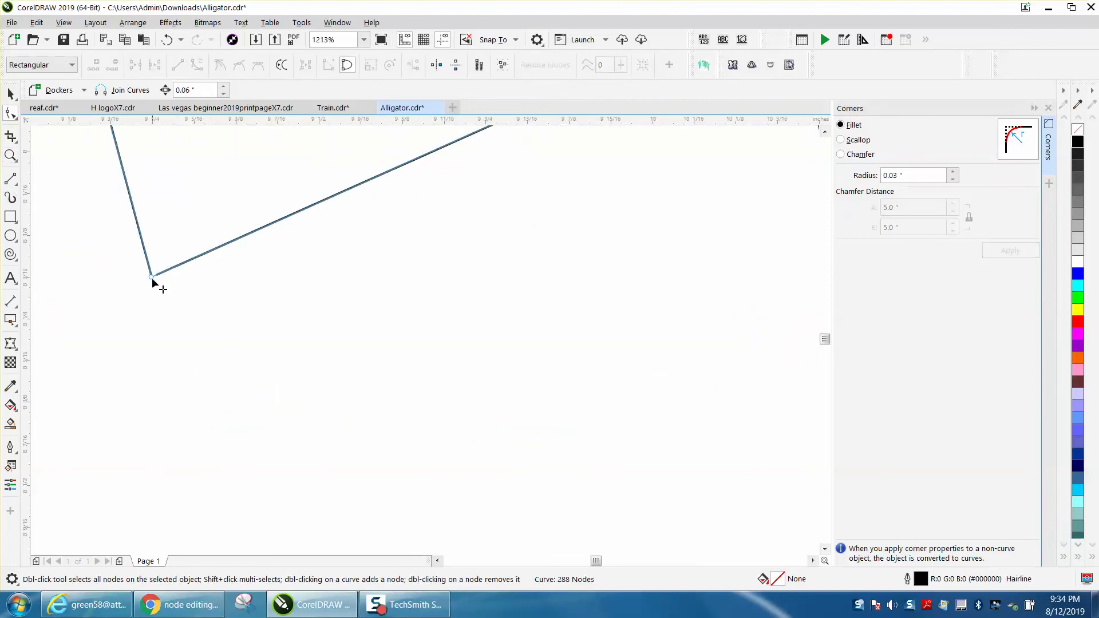
pyautogui.click(152, 277)
pyautogui.moveTo(158, 273); pyautogui.dragTo(137, 277)
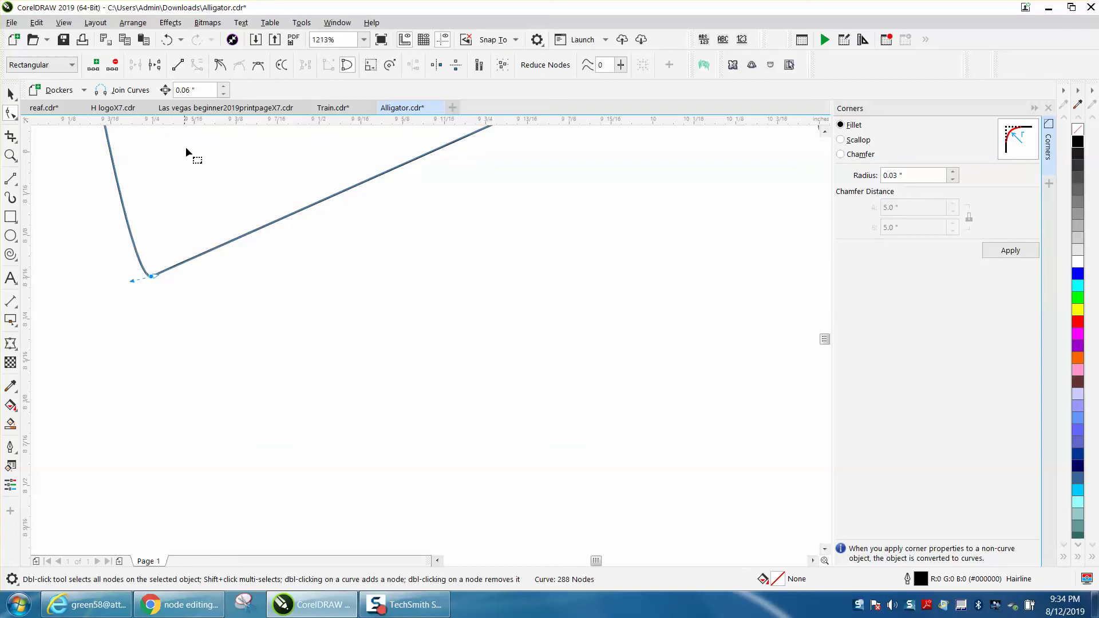
pyautogui.click(220, 66)
pyautogui.moveTo(156, 276); pyautogui.dragTo(171, 296)
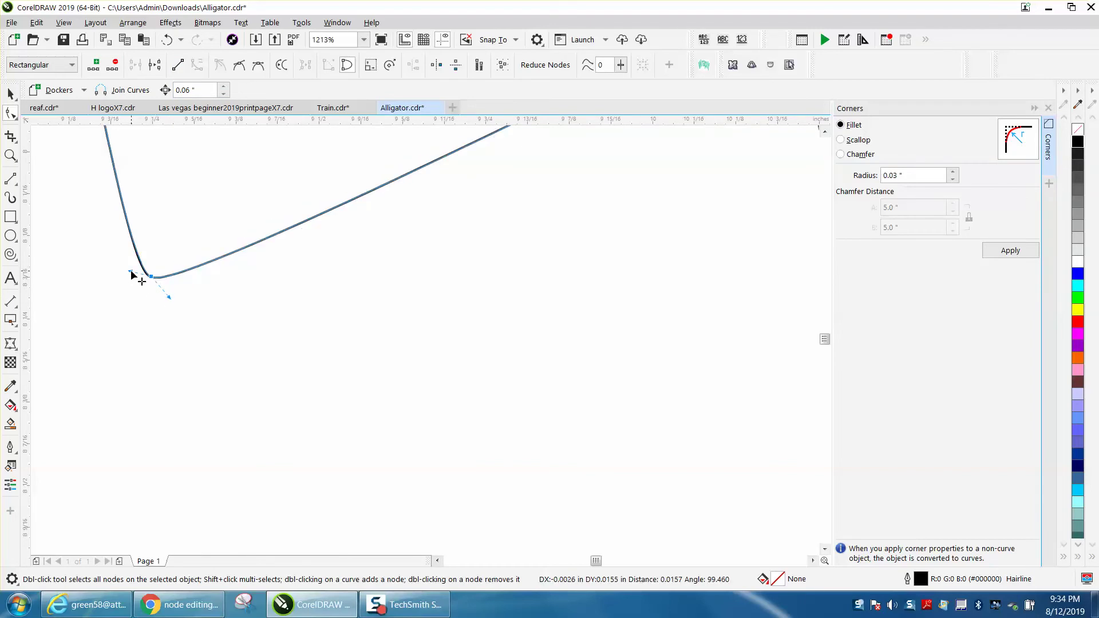
pyautogui.scroll(-3, 126, 287)
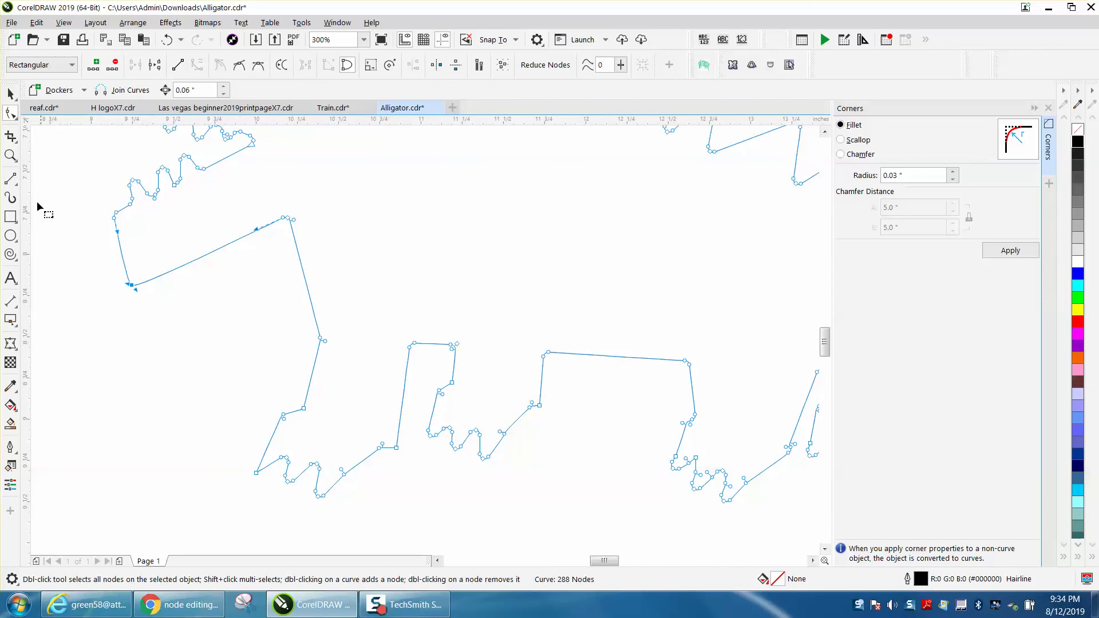
# Step: Delete an extra node at a rounded corner as a test, then undo the deletion
pyautogui.click(10, 155)
pyautogui.moveTo(265, 300); pyautogui.dragTo(418, 386)
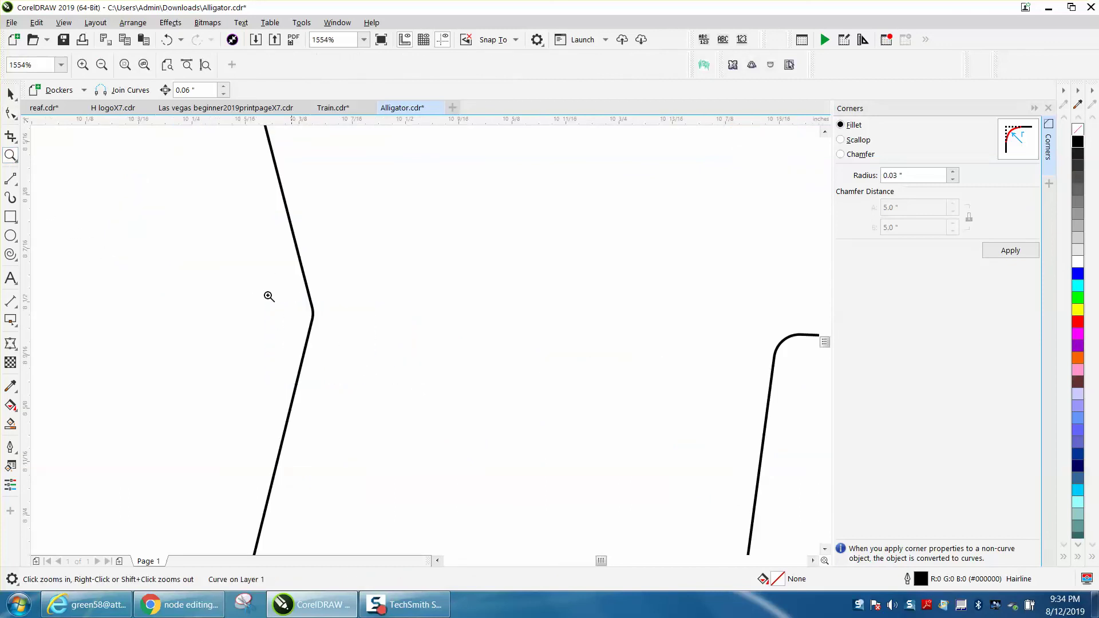
pyautogui.click(10, 113)
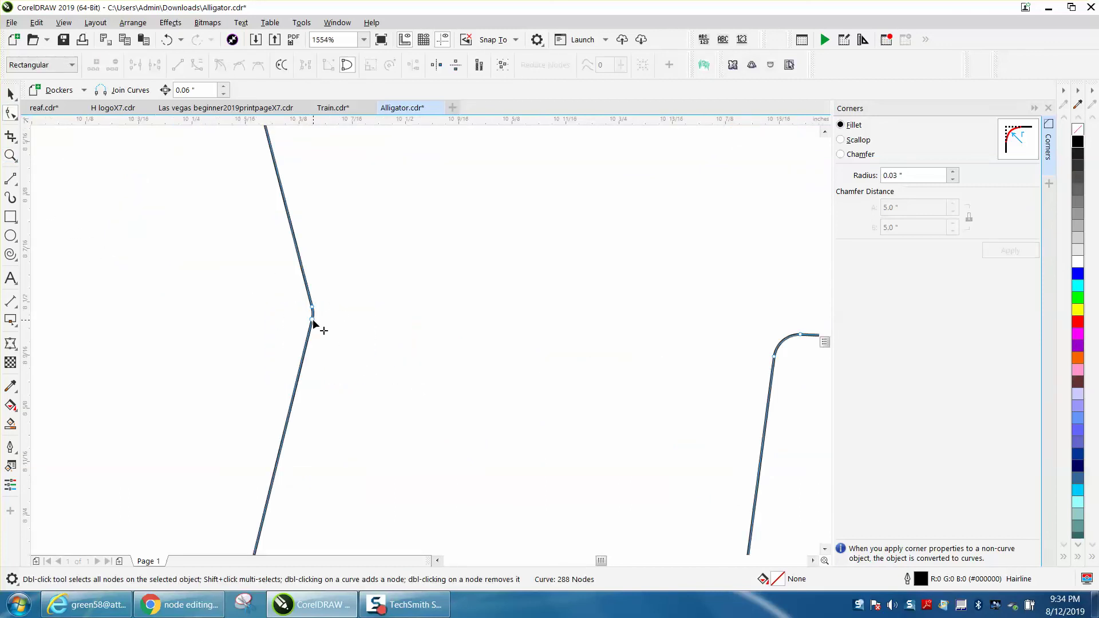
pyautogui.click(313, 319)
pyautogui.press('Delete')
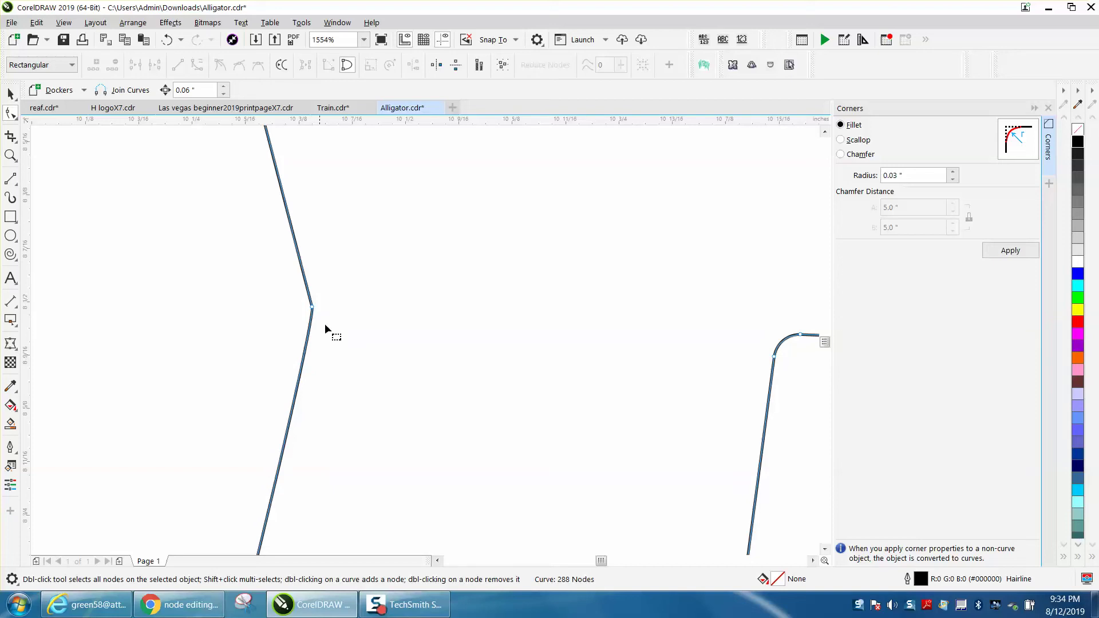
pyautogui.click(166, 39)
# Step: Zoom in on the foot's zigzag toes and undo the fillet there
pyautogui.click(11, 155)
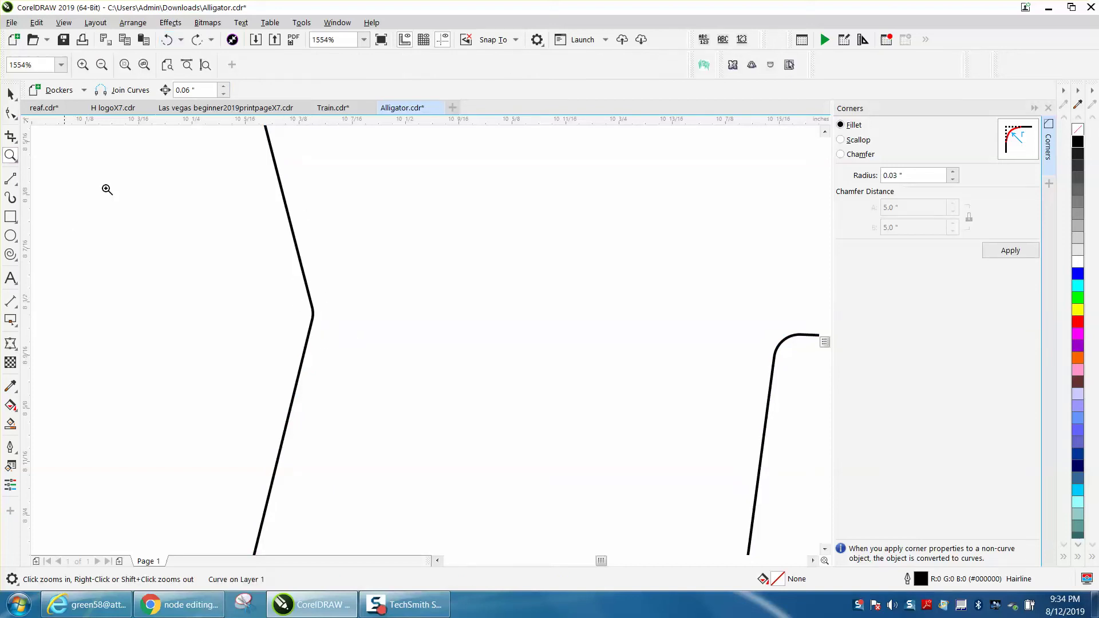
pyautogui.rightClick(402, 331)
pyautogui.scroll(-5, 403, 333)
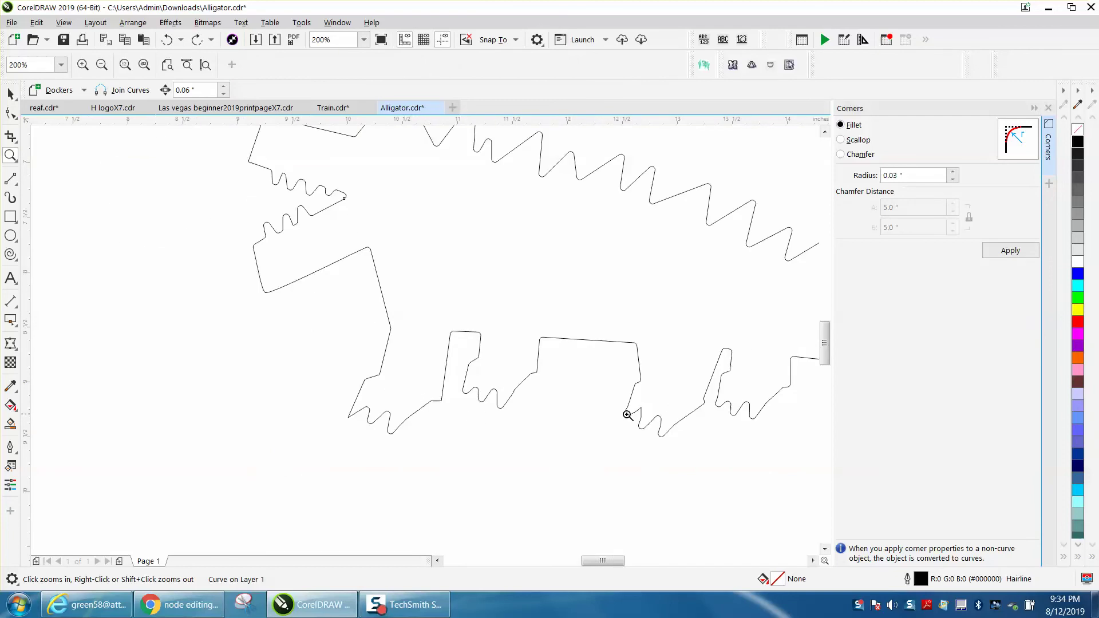
pyautogui.moveTo(340, 404); pyautogui.dragTo(402, 429)
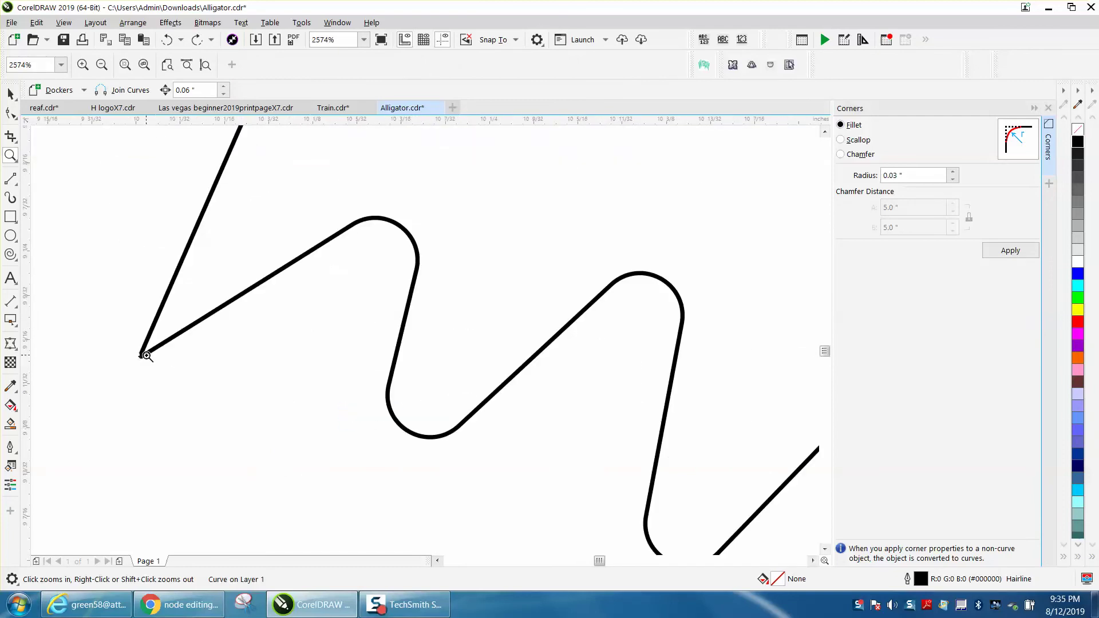
pyautogui.moveTo(125, 347); pyautogui.dragTo(213, 393)
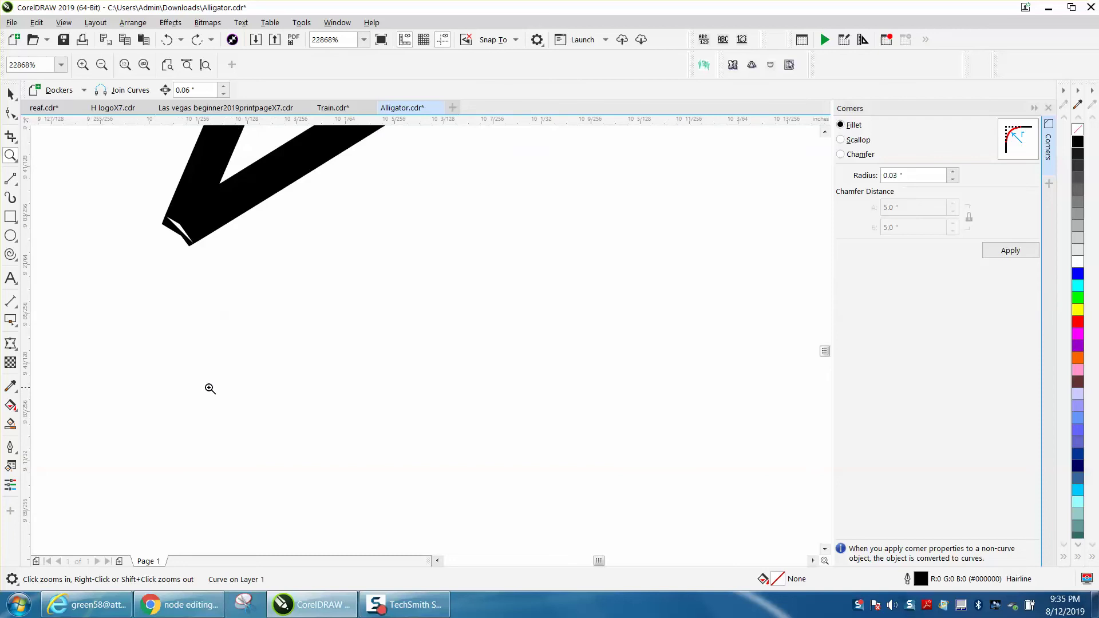
pyautogui.rightClick(210, 379)
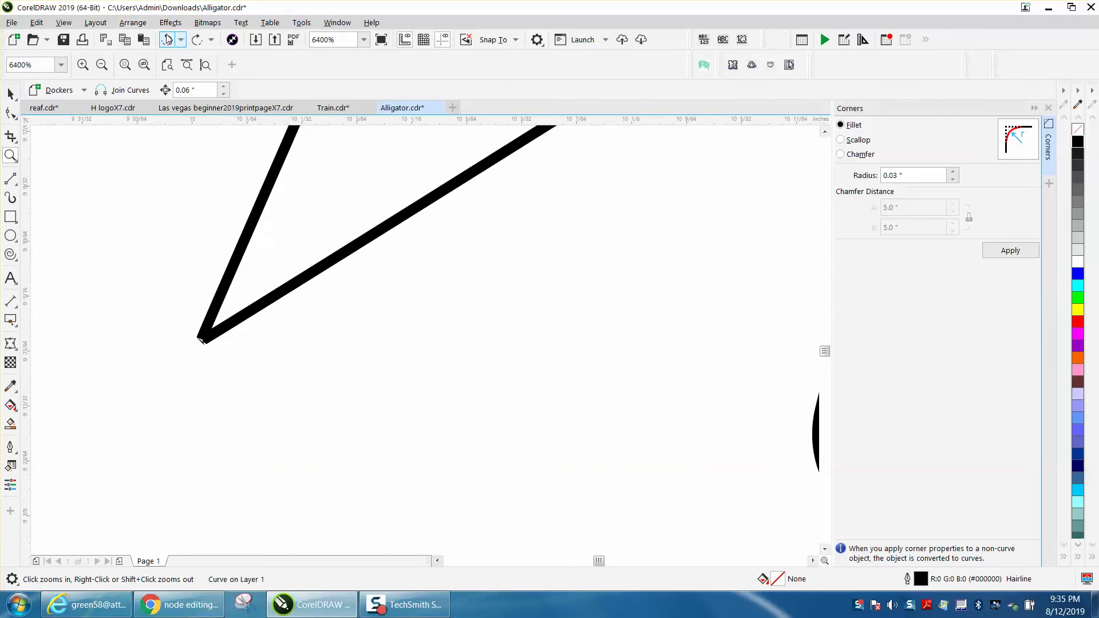
pyautogui.rightClick(313, 188)
pyautogui.rightClick(373, 238)
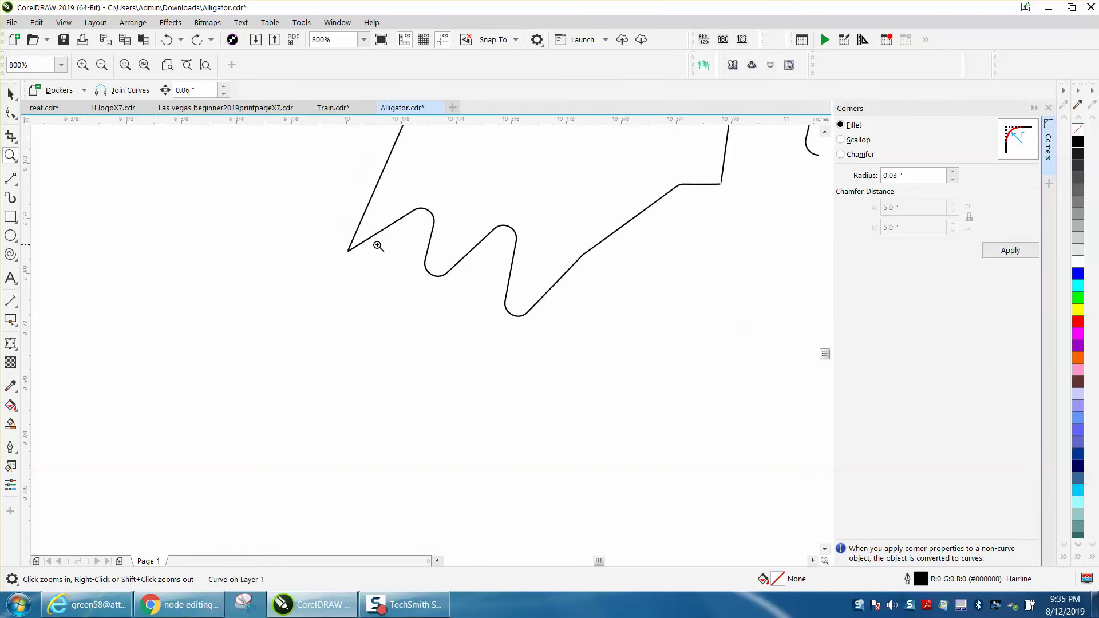
pyautogui.click(169, 41)
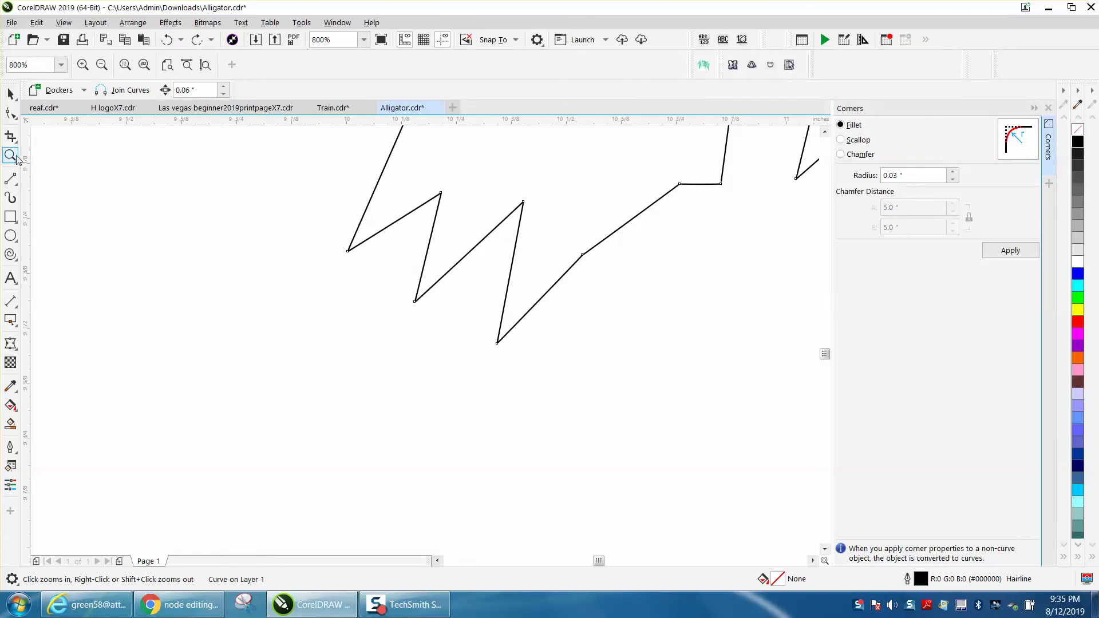
# Step: Select the glitched lower-left toe node and drag both its handles to reshape the tip
pyautogui.moveTo(328, 236); pyautogui.dragTo(385, 266)
pyautogui.moveTo(314, 320); pyautogui.dragTo(384, 357)
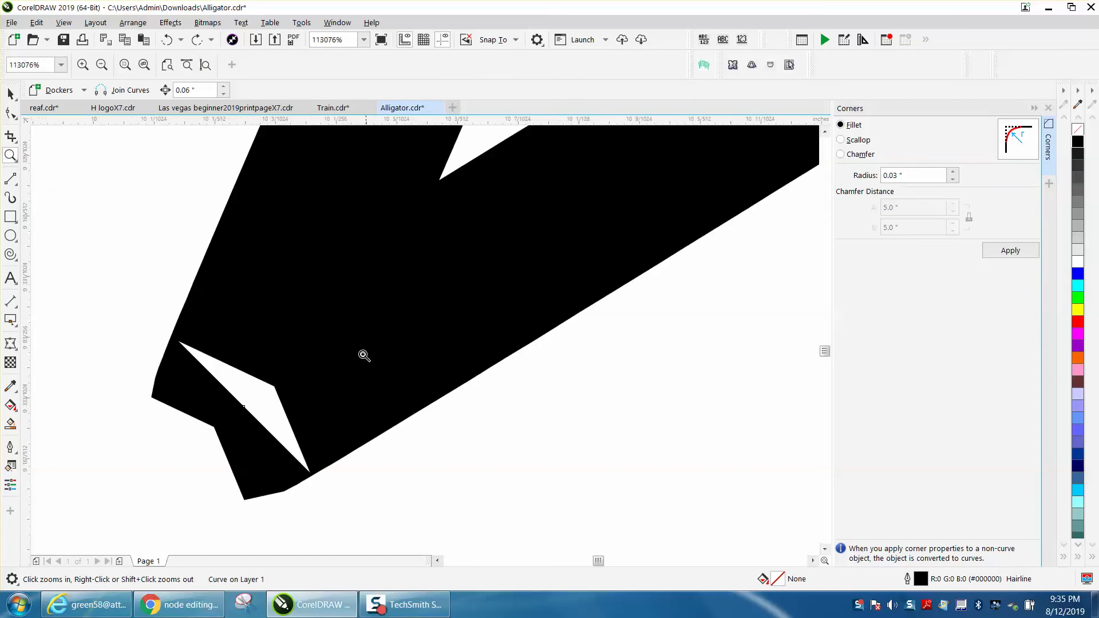
pyautogui.rightClick(174, 256)
pyautogui.click(11, 93)
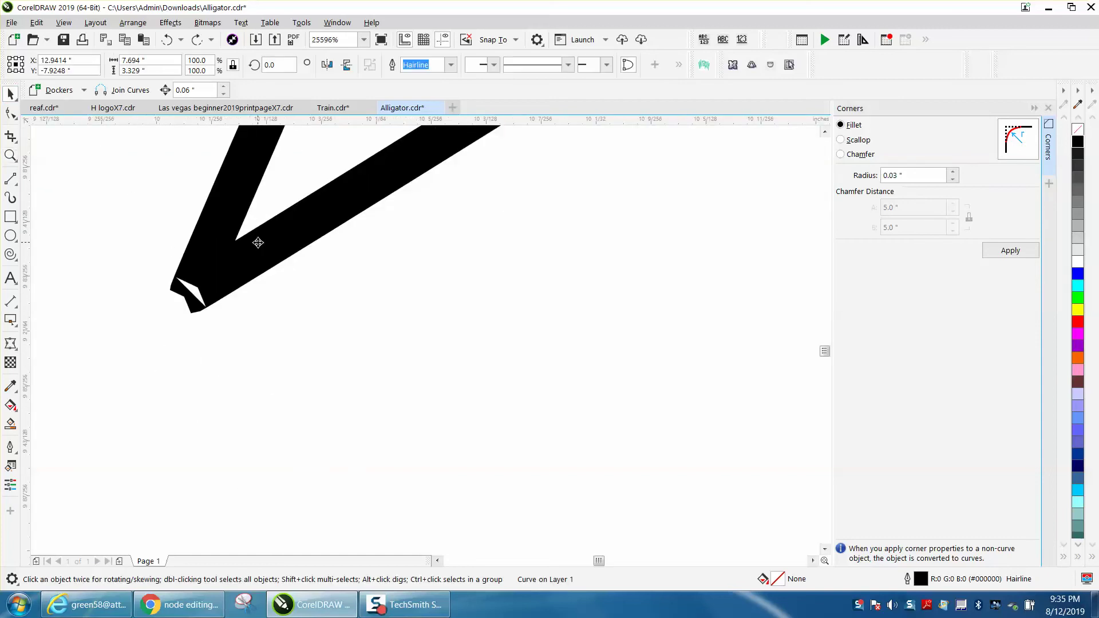
pyautogui.click(14, 117)
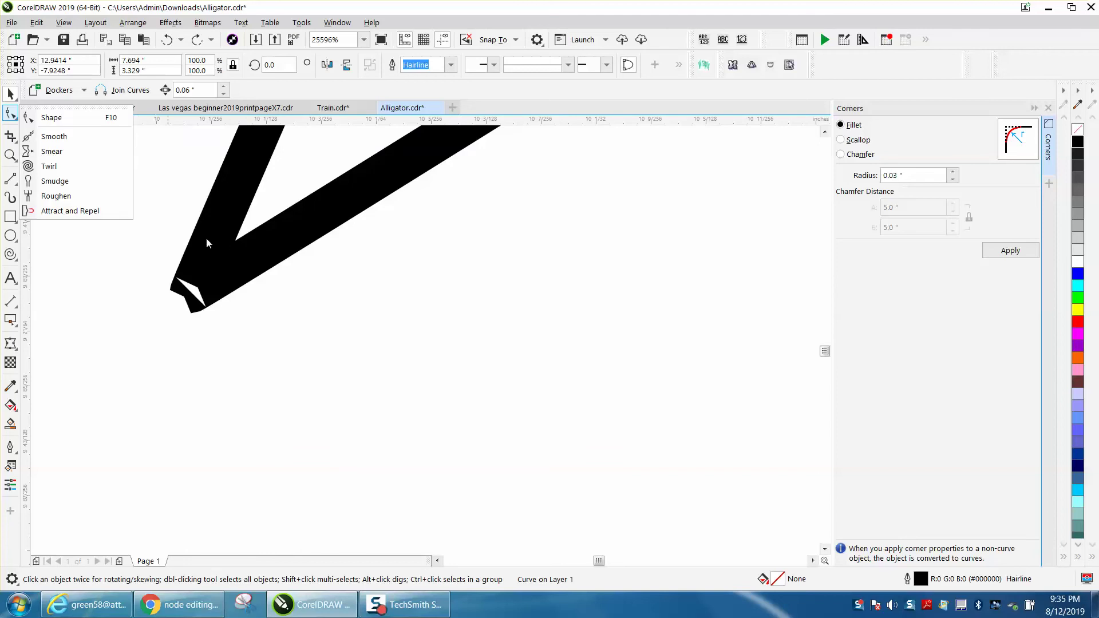
pyautogui.click(58, 123)
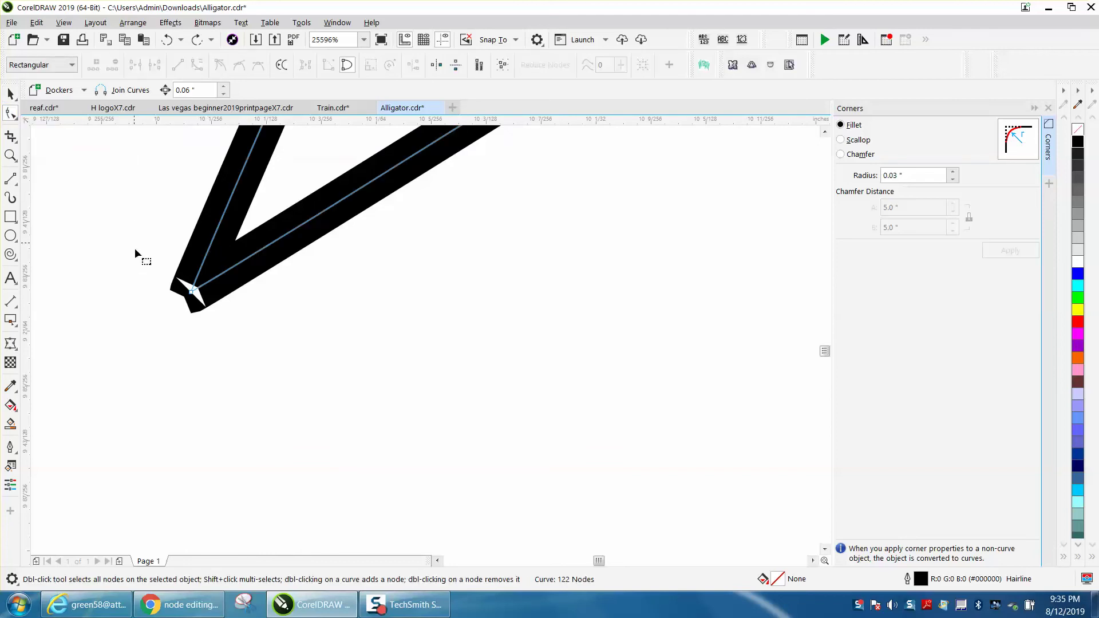
pyautogui.moveTo(135, 250); pyautogui.dragTo(249, 334)
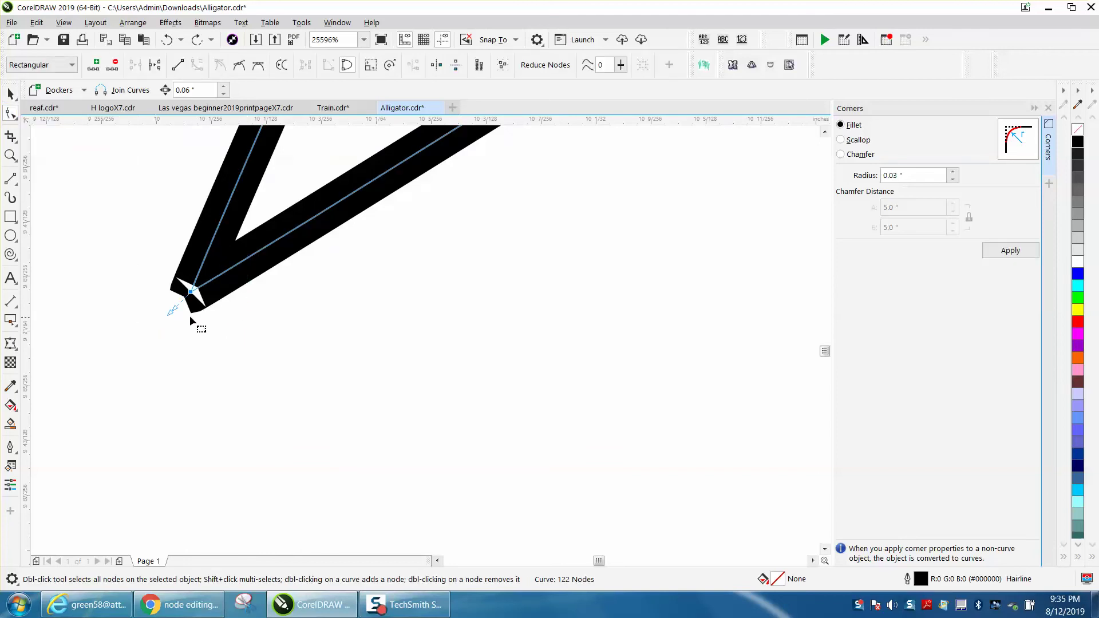
pyautogui.moveTo(172, 317); pyautogui.dragTo(211, 323)
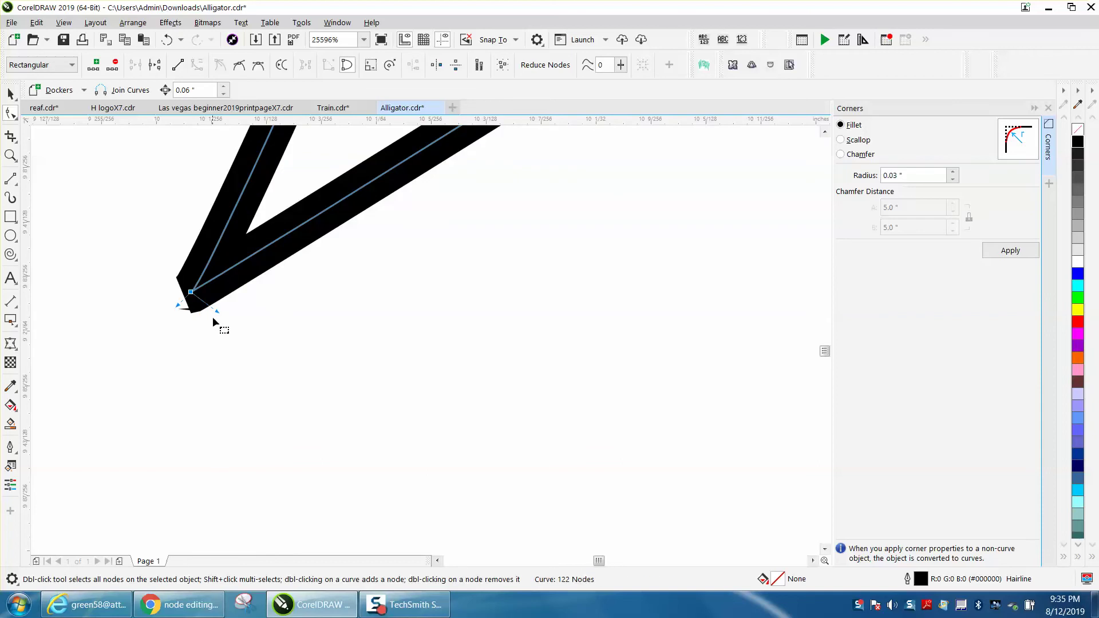
pyautogui.moveTo(216, 312); pyautogui.dragTo(270, 331)
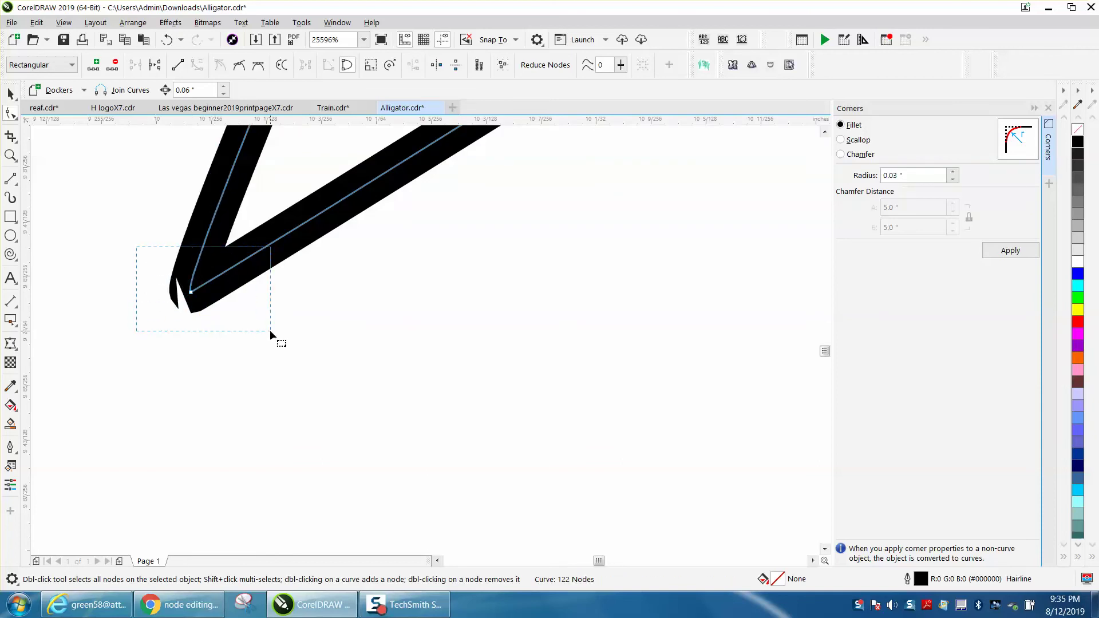
pyautogui.click(338, 23)
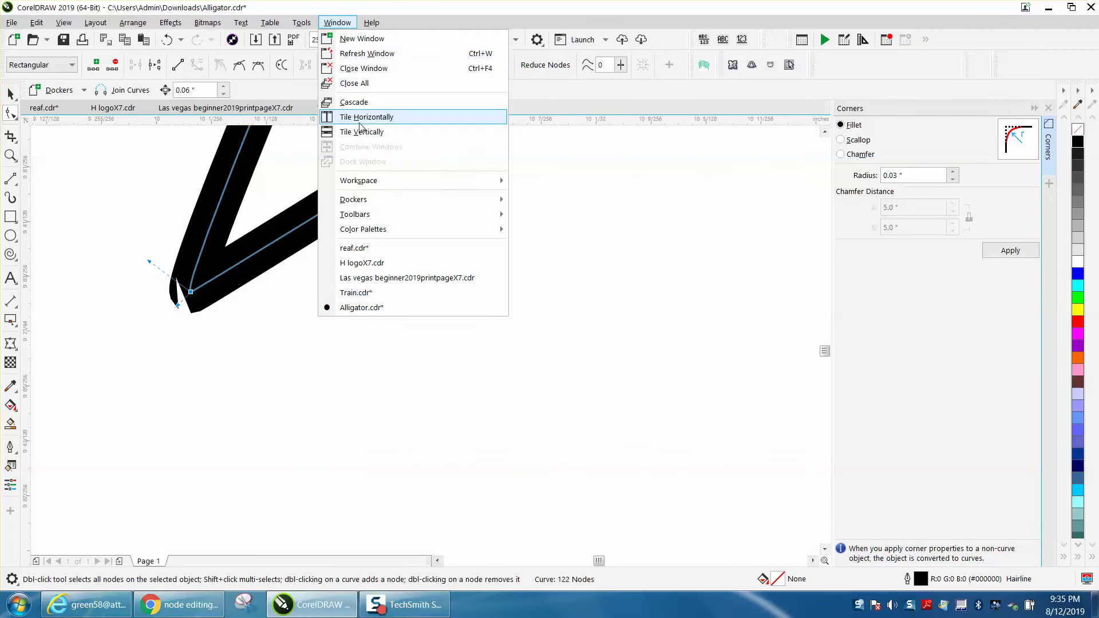
# Step: Open the Join Curves docker, apply an Extend join with 0.5" gap tolerance, and zoom on the toe corner
pyautogui.moveTo(366, 202)
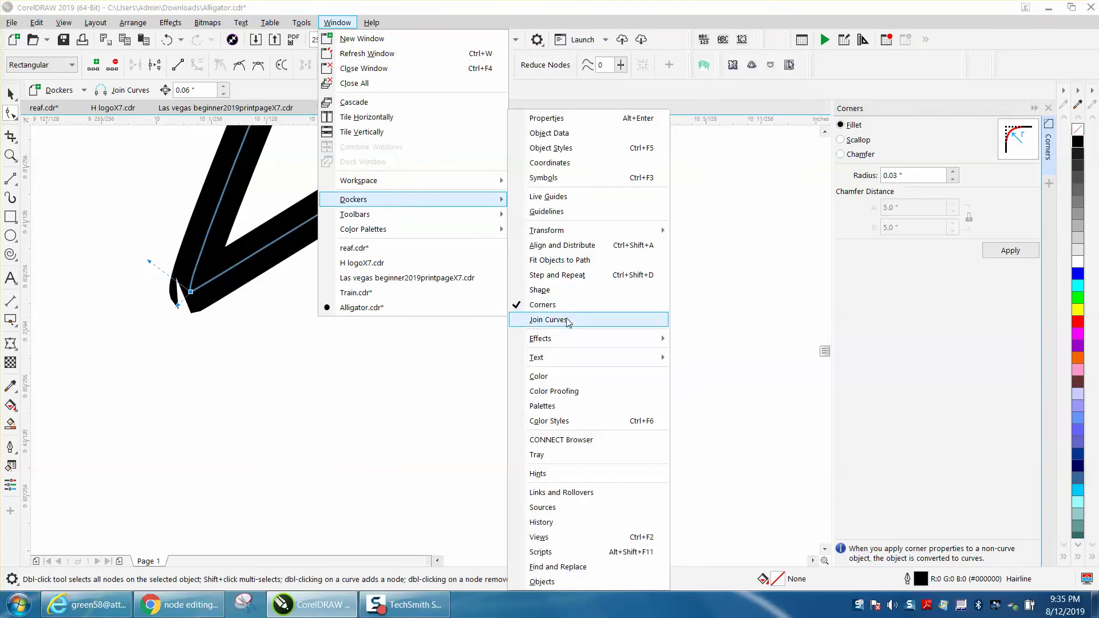
pyautogui.click(564, 320)
pyautogui.scroll(-1, 469, 302)
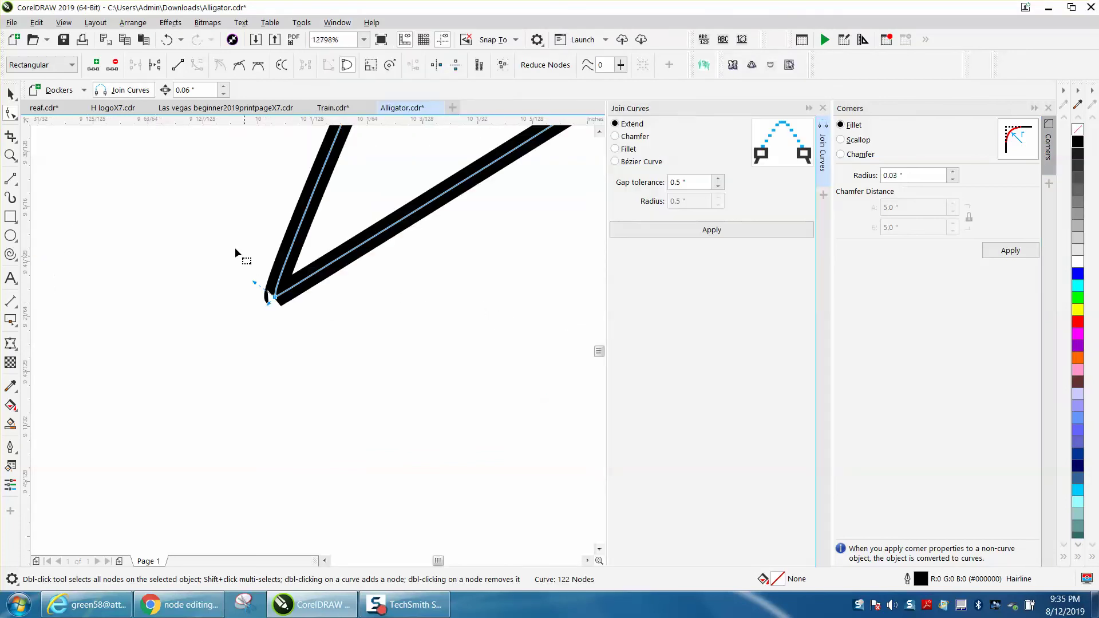
pyautogui.click(702, 230)
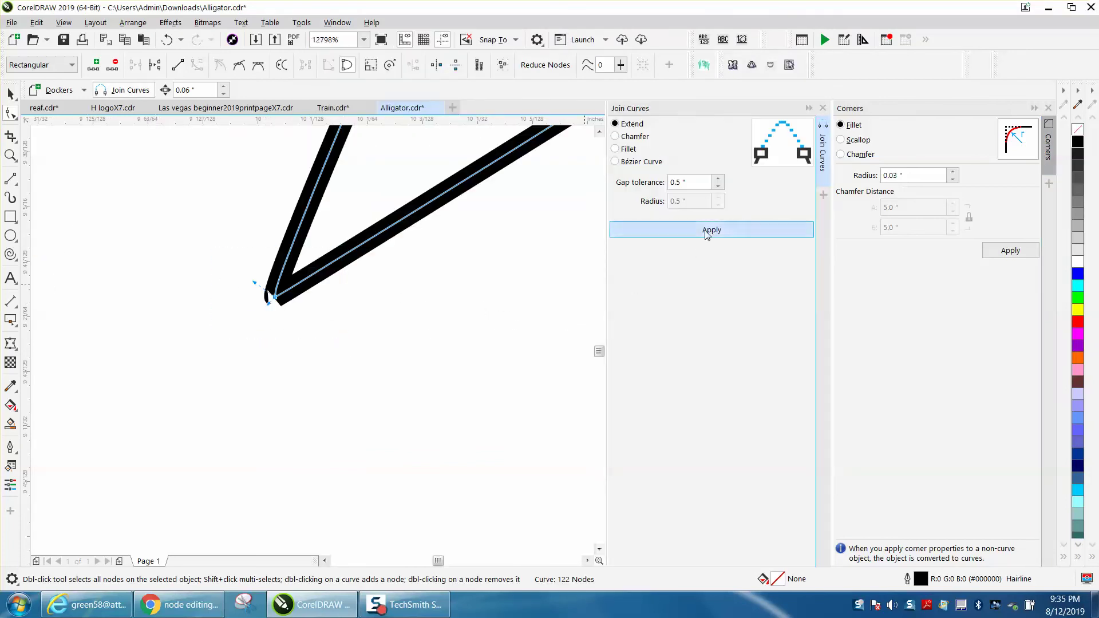
pyautogui.click(18, 159)
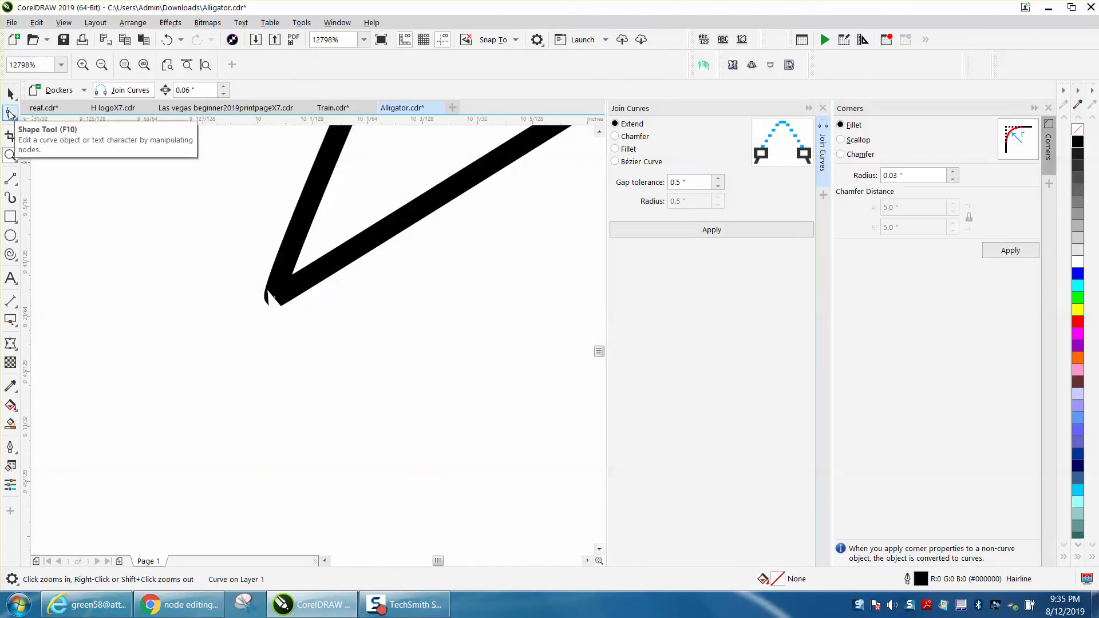
pyautogui.click(11, 113)
pyautogui.click(21, 162)
pyautogui.moveTo(194, 239); pyautogui.dragTo(463, 412)
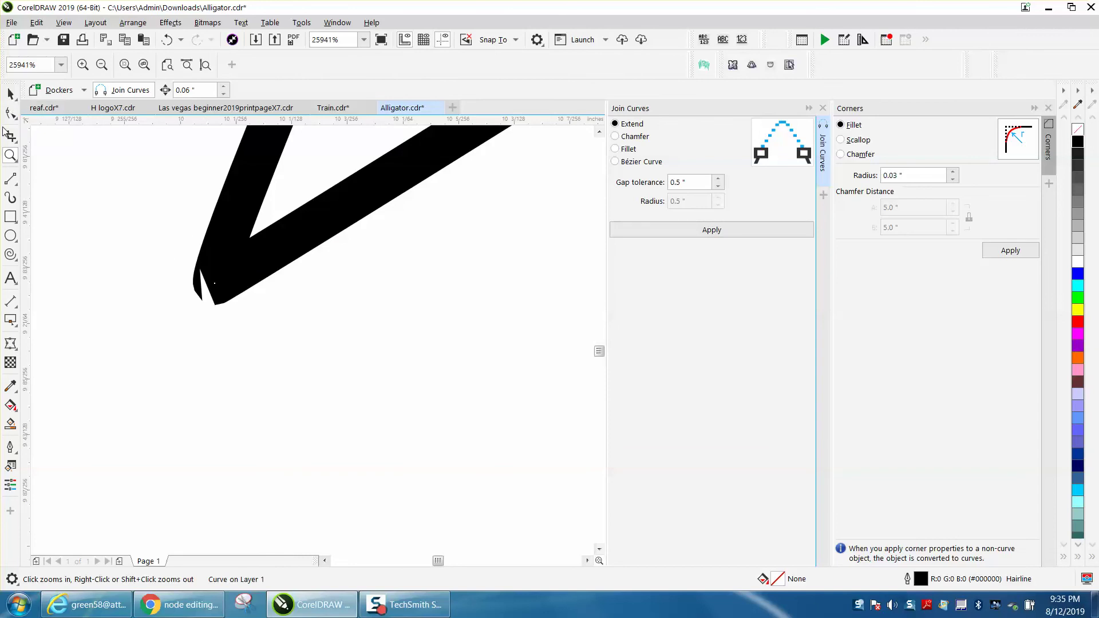
pyautogui.click(12, 113)
# Step: Break the path apart at the toe node and straighten the upper stroke's curved end
pyautogui.rightClick(214, 283)
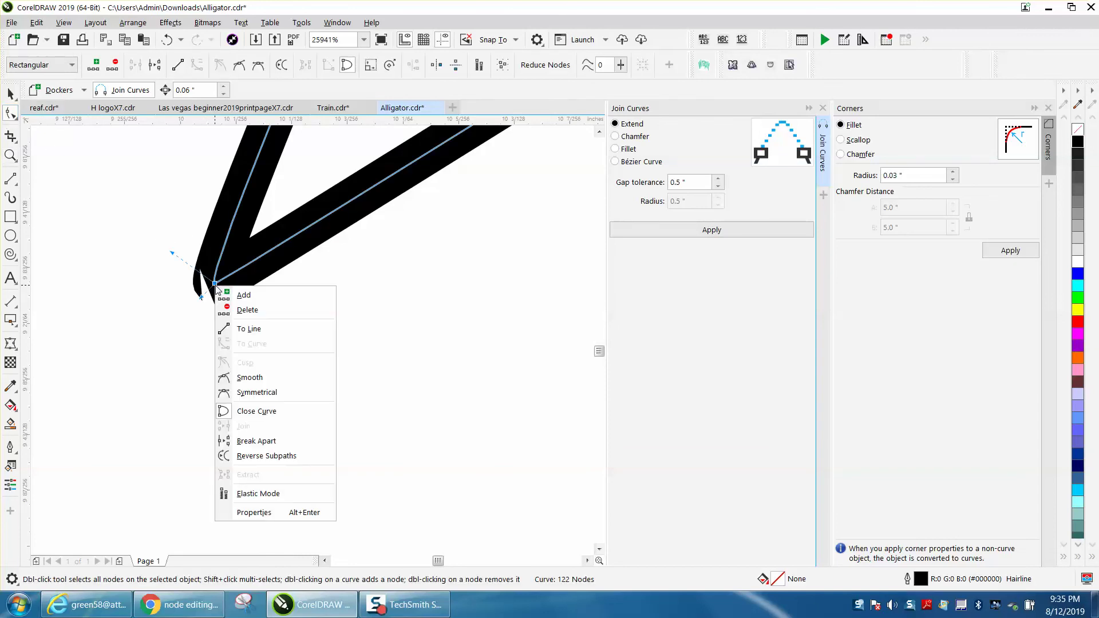
pyautogui.click(261, 446)
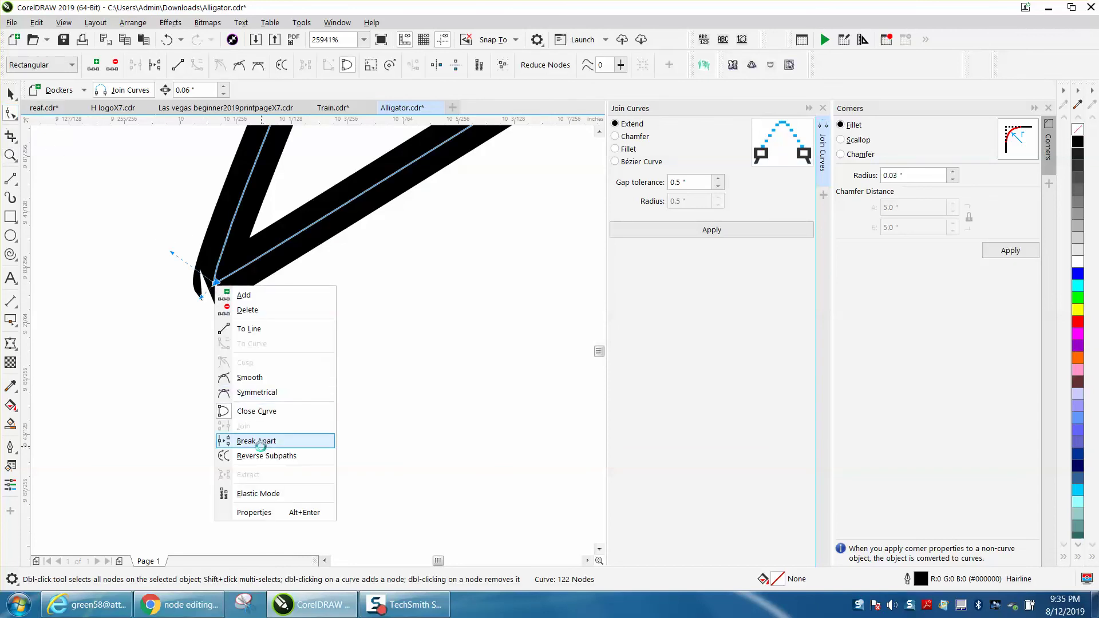
pyautogui.moveTo(219, 288)
pyautogui.mouseDown()
pyautogui.moveTo(183, 274)
pyautogui.moveTo(245, 338)
pyautogui.mouseUp()
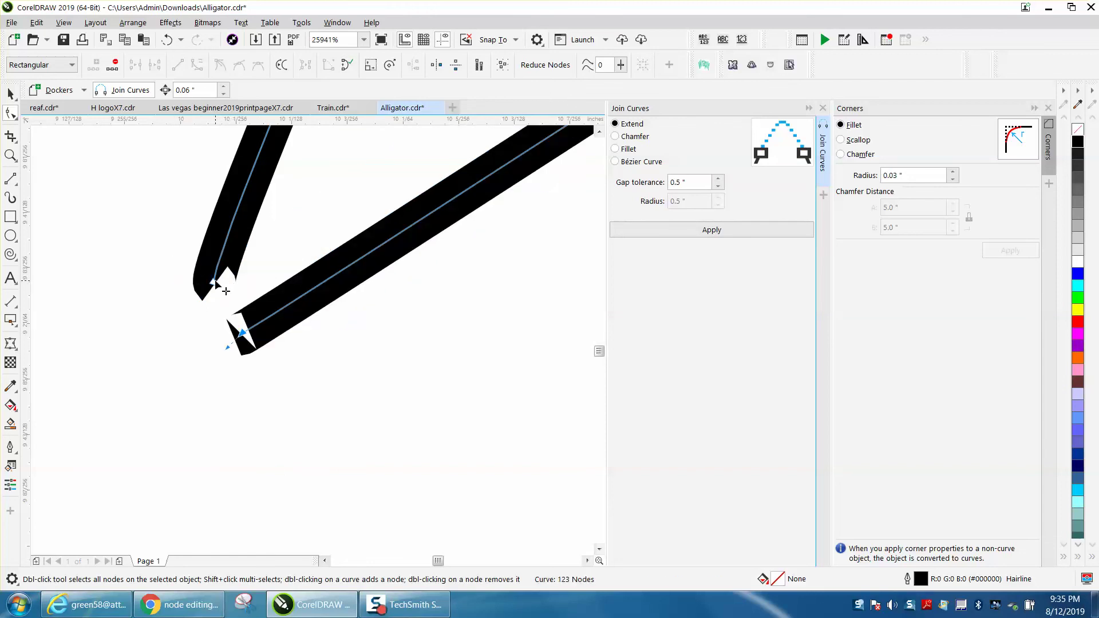
pyautogui.click(215, 282)
pyautogui.moveTo(174, 252); pyautogui.dragTo(245, 227)
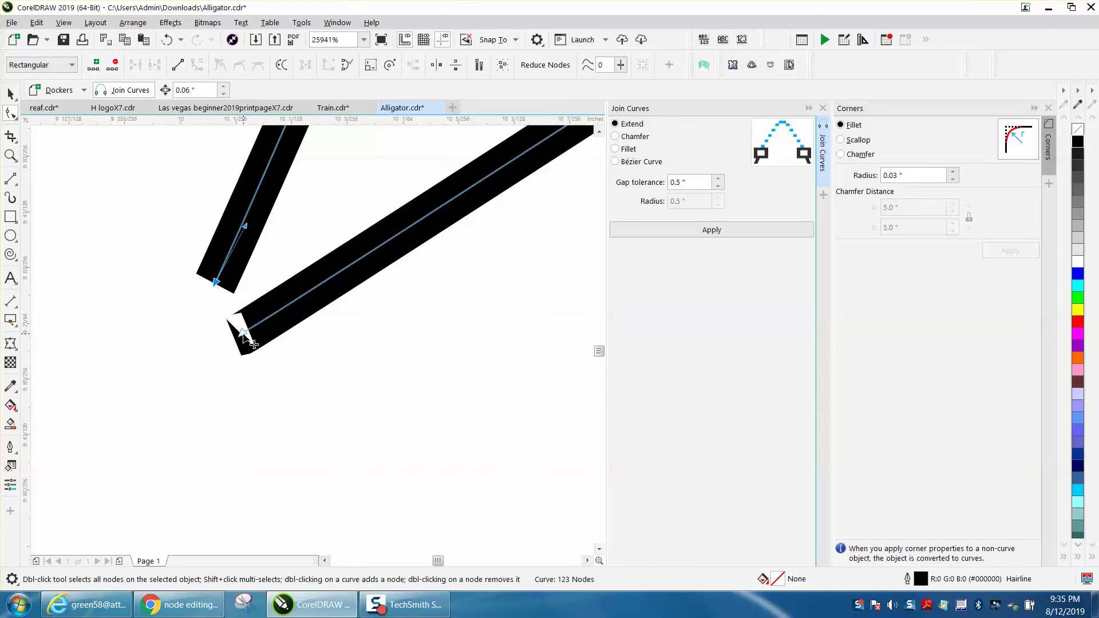
pyautogui.moveTo(243, 333)
pyautogui.mouseDown()
pyautogui.moveTo(229, 346)
pyautogui.moveTo(253, 317)
pyautogui.mouseUp()
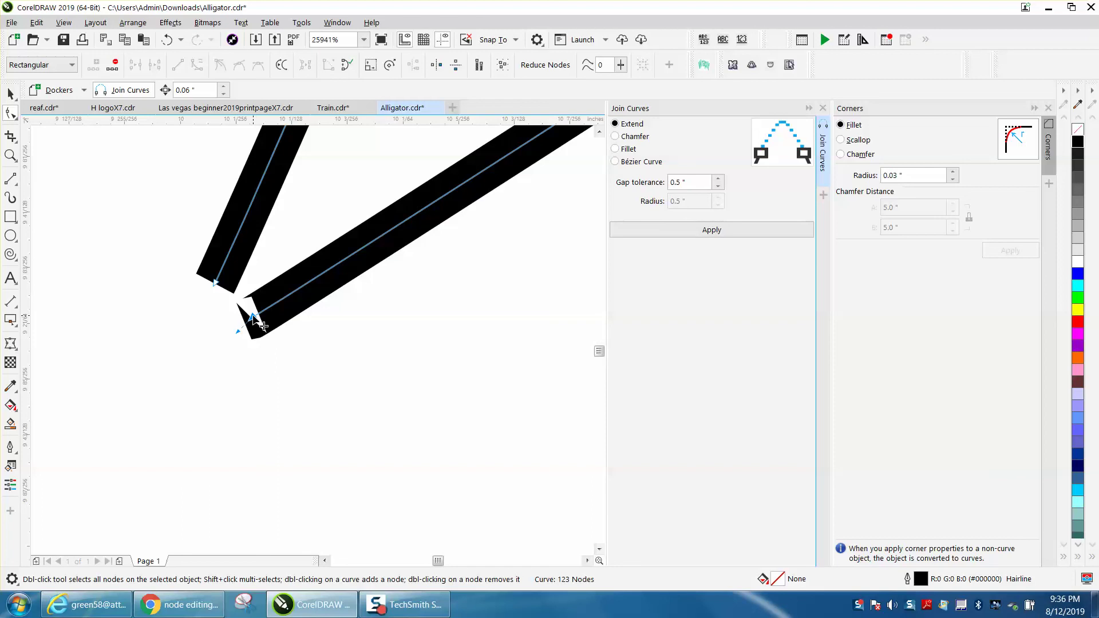
pyautogui.doubleClick(253, 321)
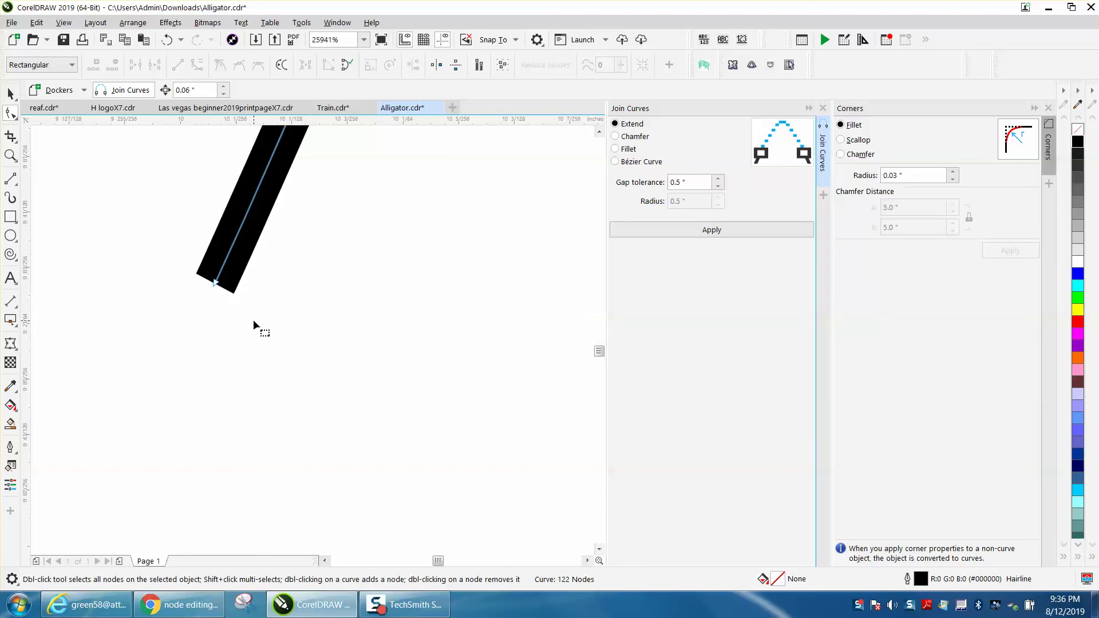
pyautogui.click(167, 40)
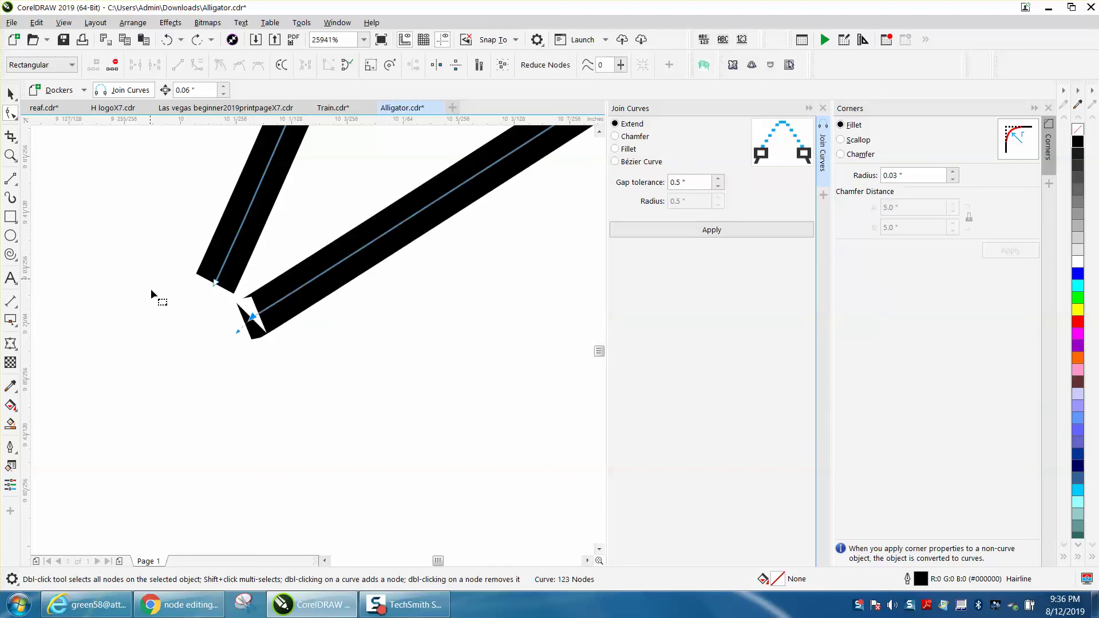
pyautogui.doubleClick(237, 330)
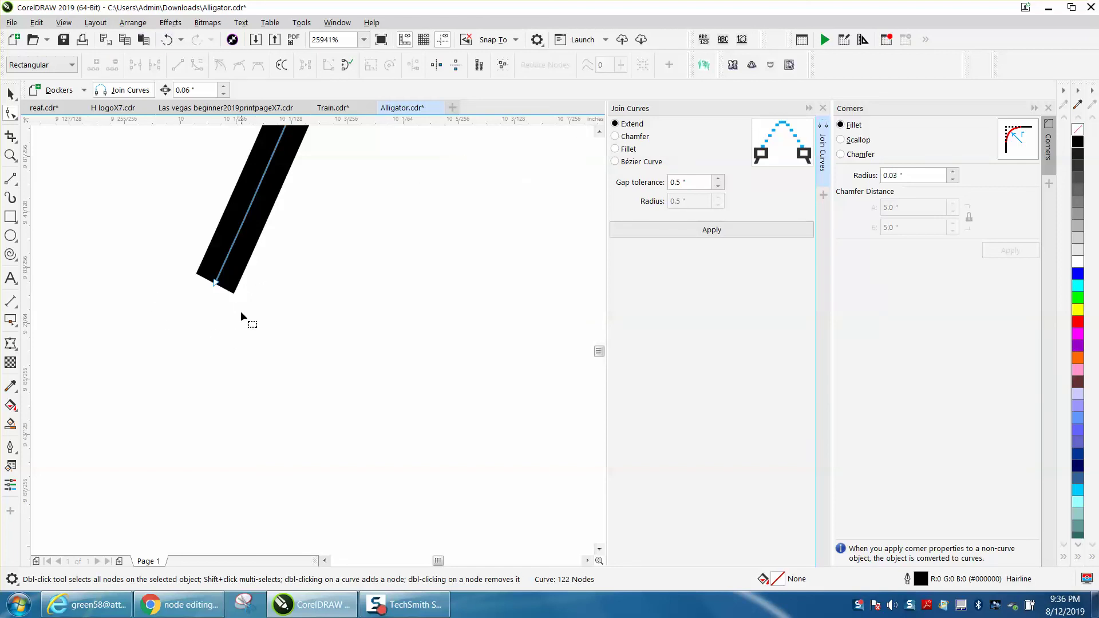
pyautogui.click(167, 40)
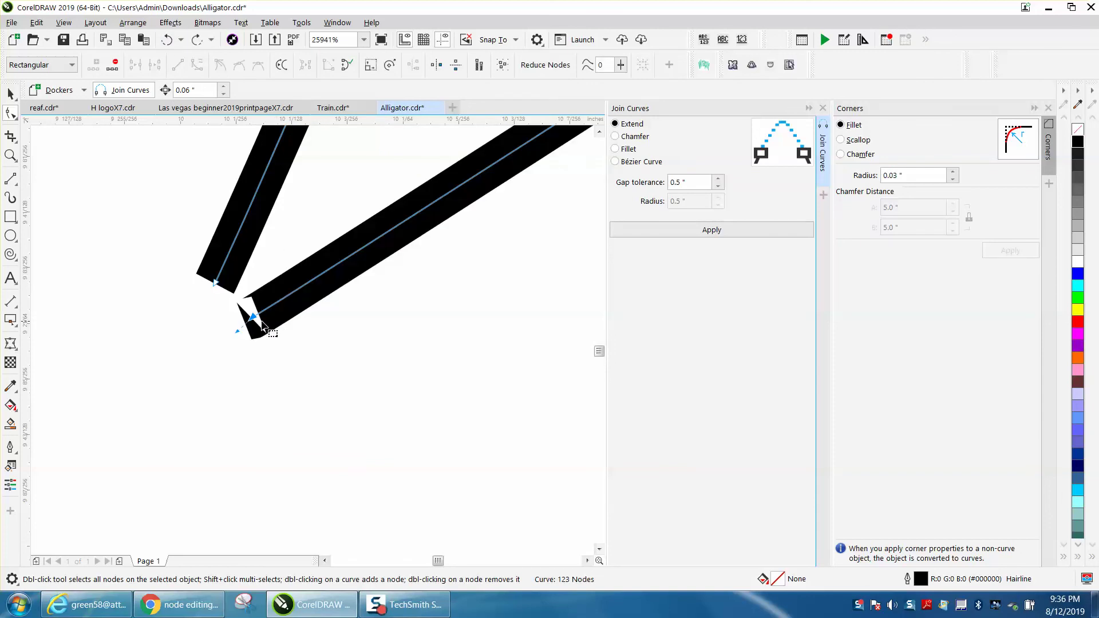
# Step: Bring the lower toe stroke up to meet the upper one and join both tip nodes
pyautogui.moveTo(253, 317); pyautogui.dragTo(238, 346)
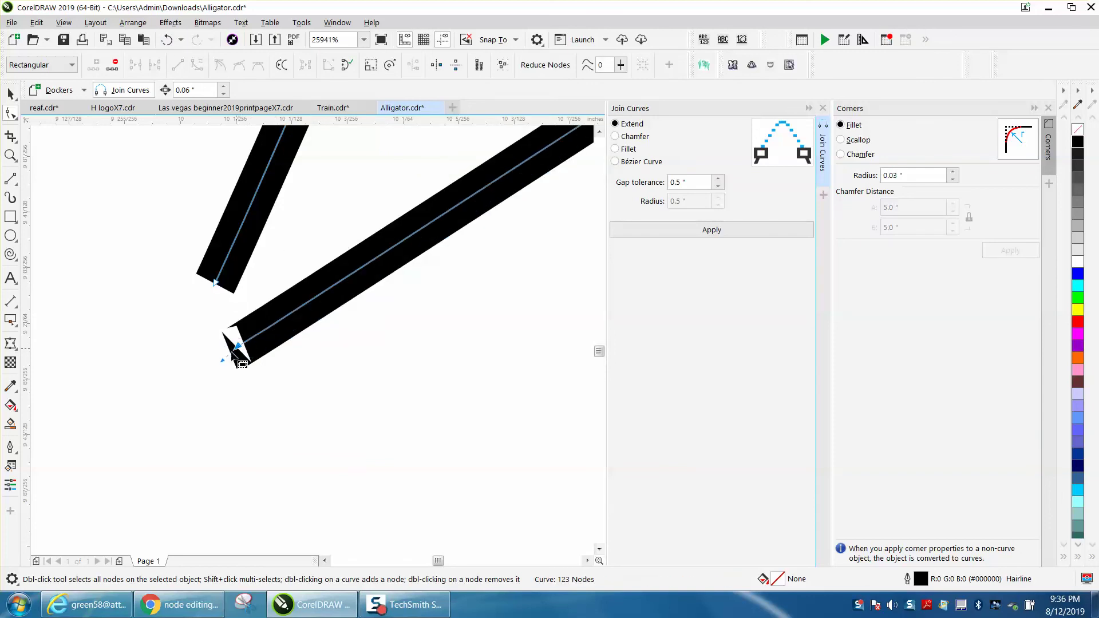
pyautogui.moveTo(221, 360)
pyautogui.mouseDown()
pyautogui.moveTo(275, 313)
pyautogui.moveTo(307, 316)
pyautogui.mouseUp()
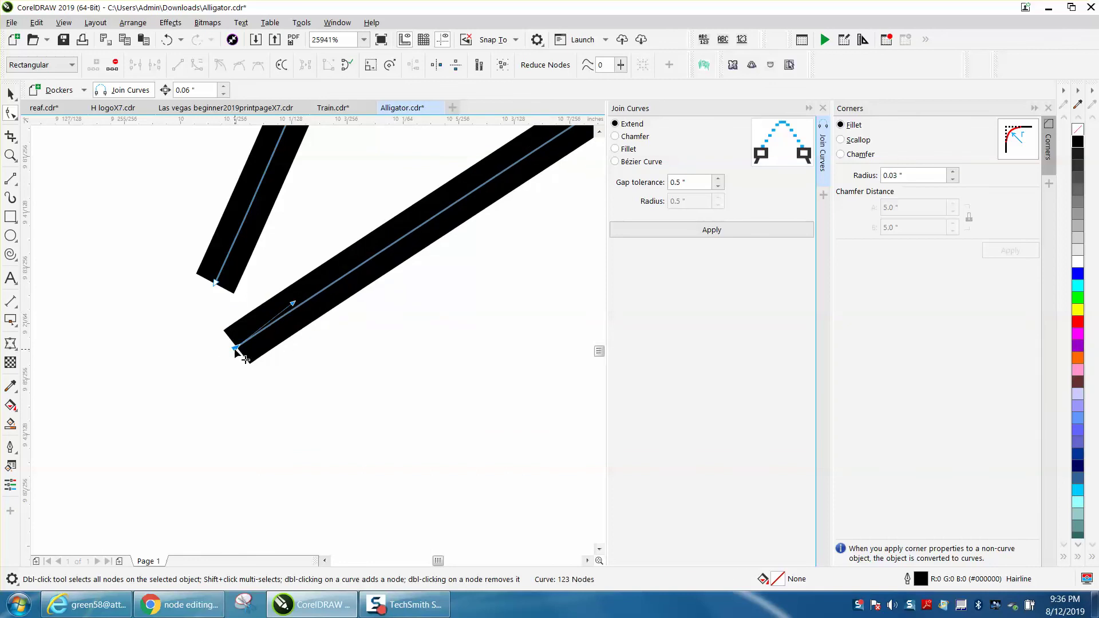
pyautogui.moveTo(234, 350)
pyautogui.mouseDown()
pyautogui.moveTo(221, 283)
pyautogui.moveTo(230, 296)
pyautogui.mouseUp()
pyautogui.scroll(-2, 241, 301)
pyautogui.moveTo(203, 250); pyautogui.dragTo(307, 329)
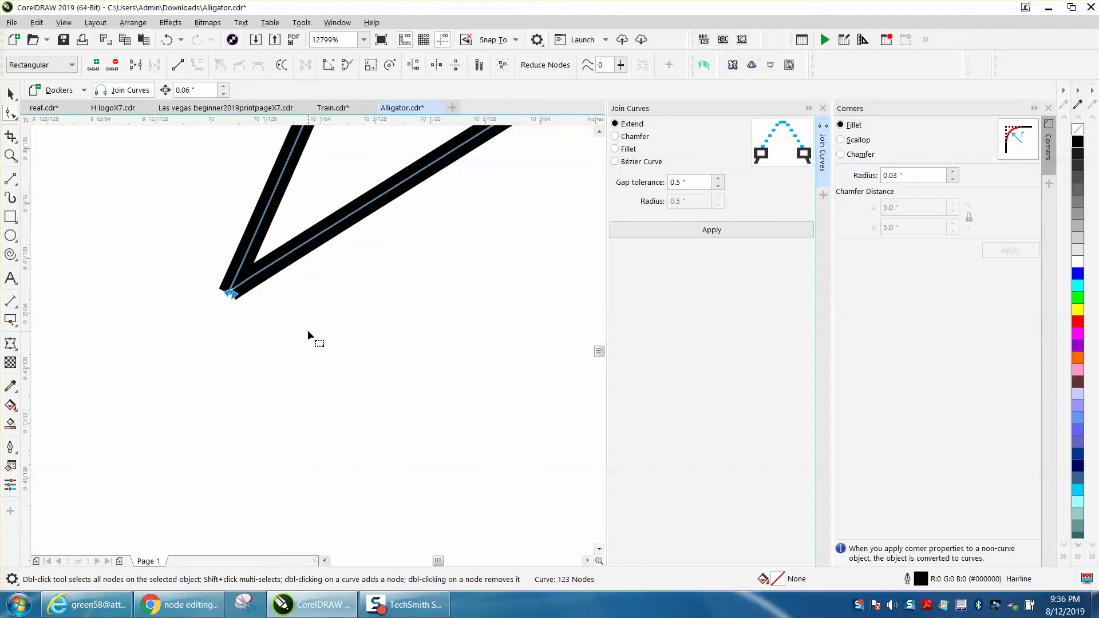
pyautogui.click(723, 235)
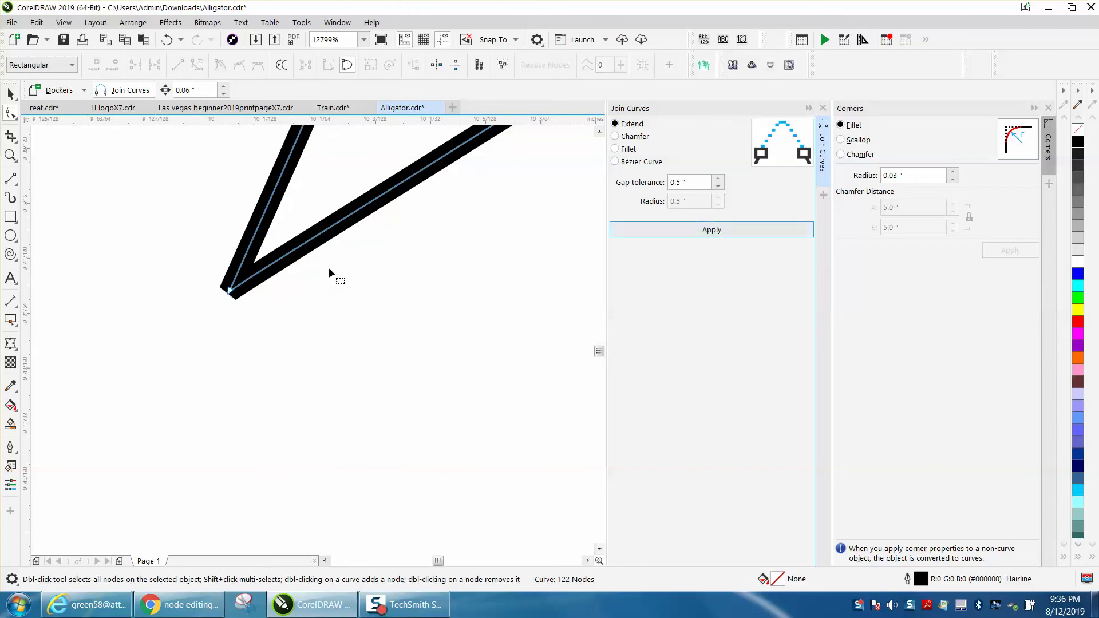
pyautogui.scroll(-8, 330, 269)
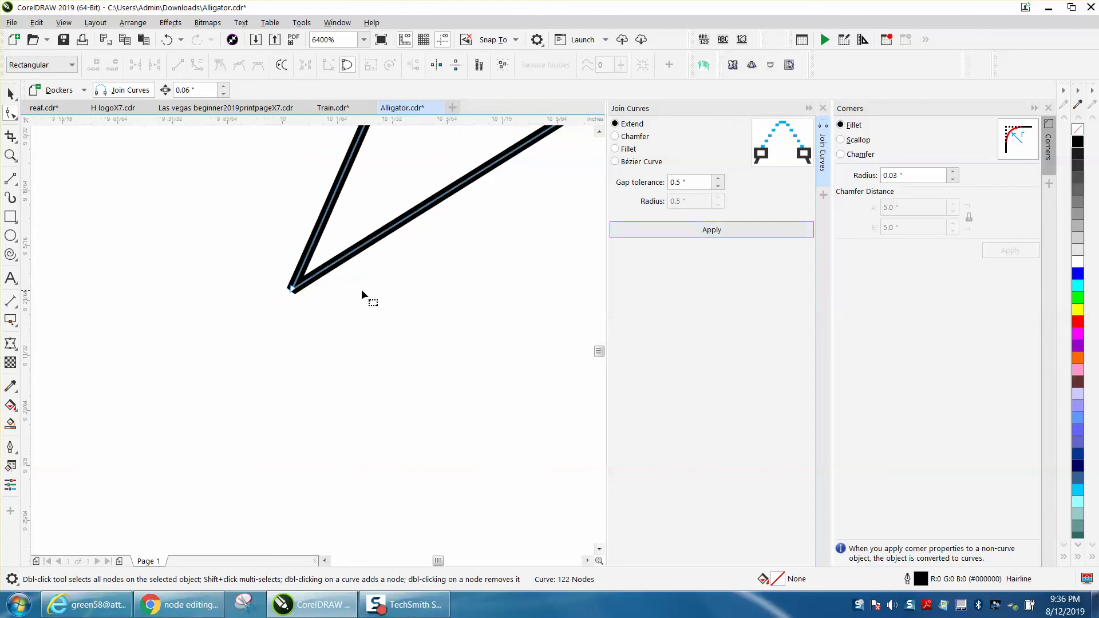
# Step: Close the Join Curves docker and zoom to frame the whole alligator
pyautogui.click(16, 153)
pyautogui.rightClick(303, 247)
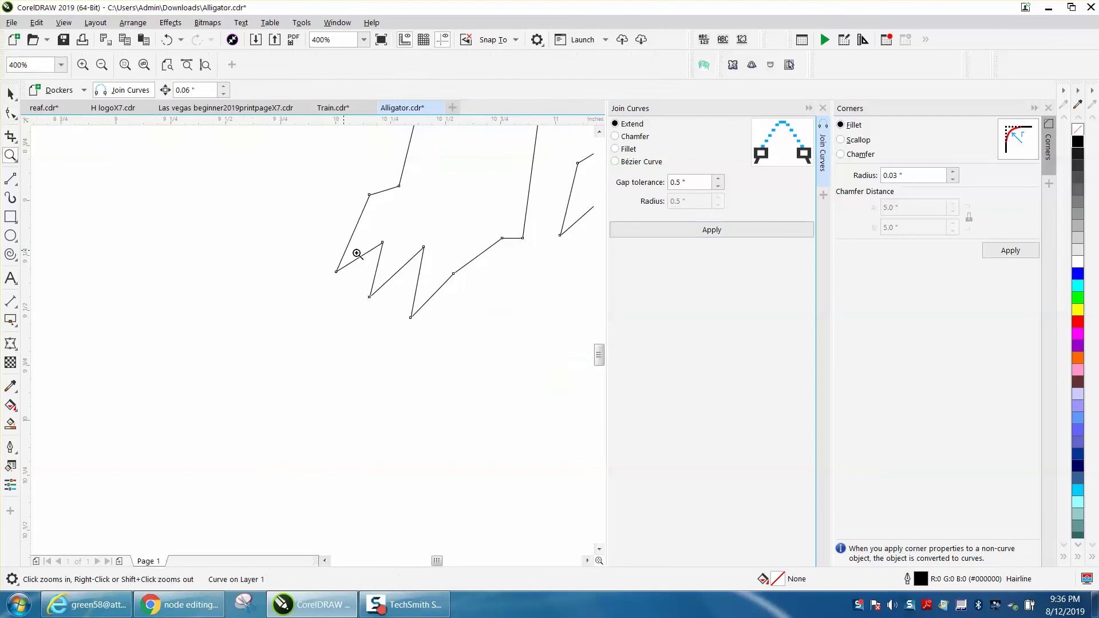
pyautogui.click(823, 108)
pyautogui.rightClick(555, 262)
pyautogui.rightClick(555, 263)
pyautogui.rightClick(555, 271)
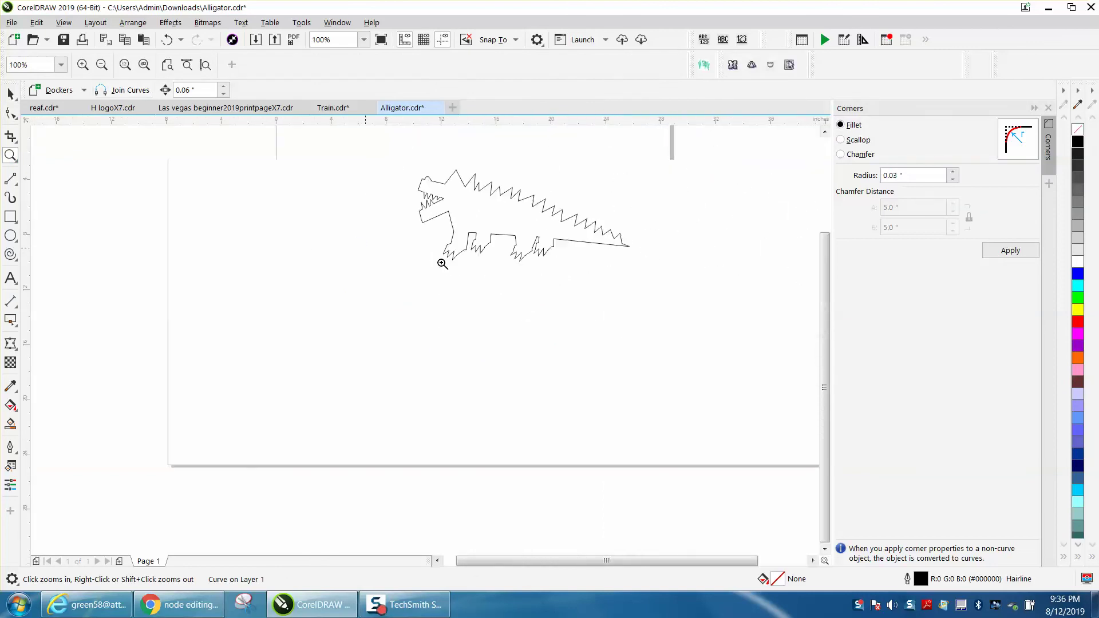
pyautogui.rightClick(412, 246)
pyautogui.moveTo(379, 191); pyautogui.dragTo(574, 300)
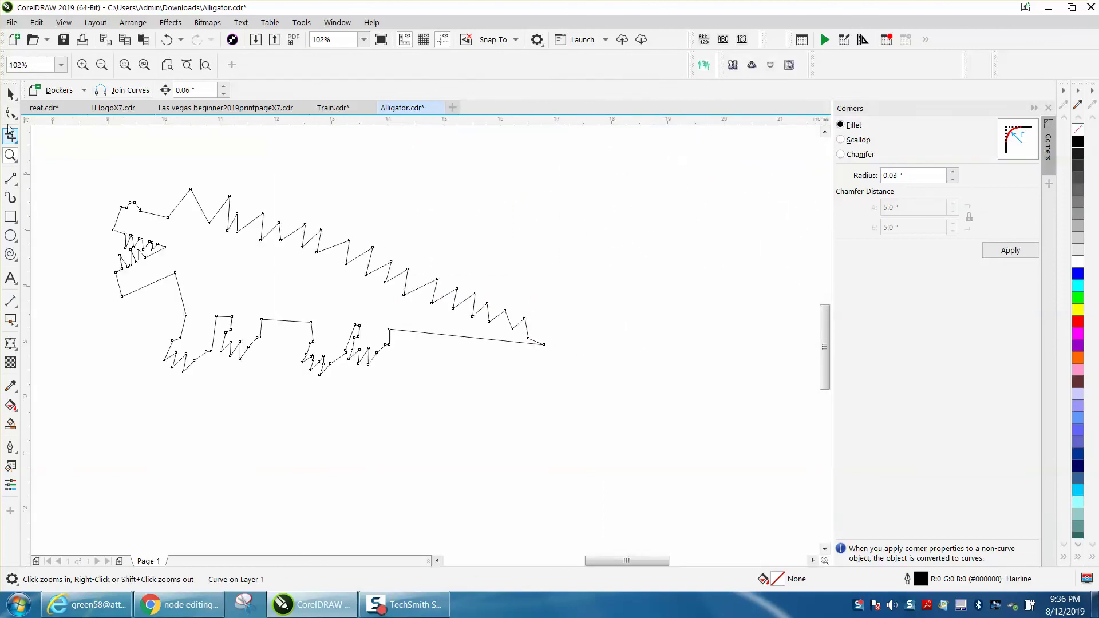
# Step: Select the whole alligator curve and apply the 0.03" fillet, dismissing the warning
pyautogui.click(11, 112)
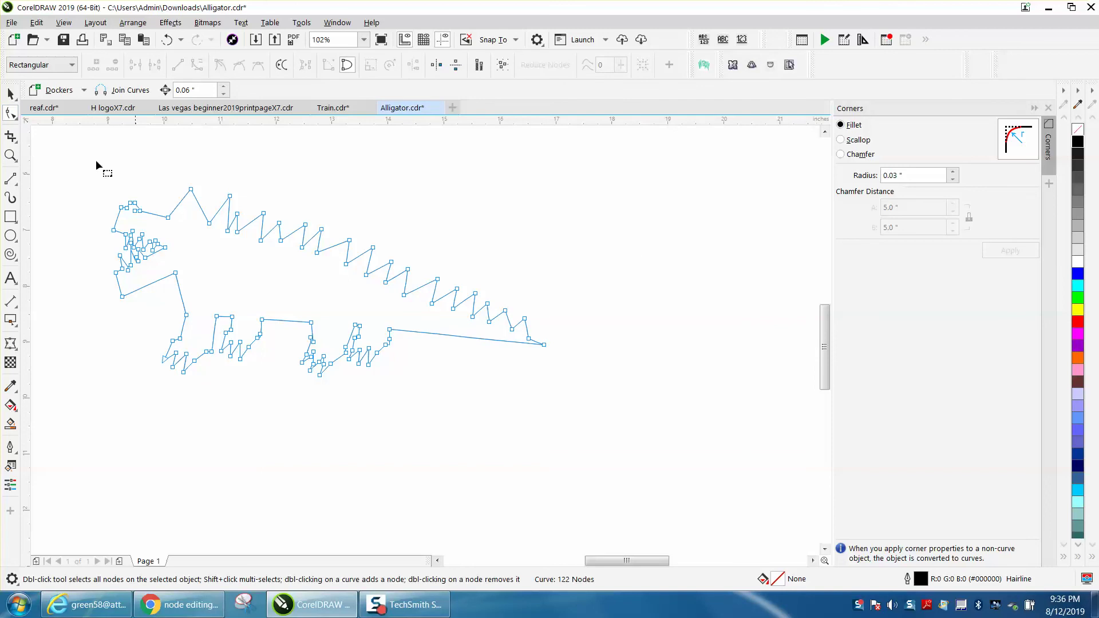
pyautogui.press('space')
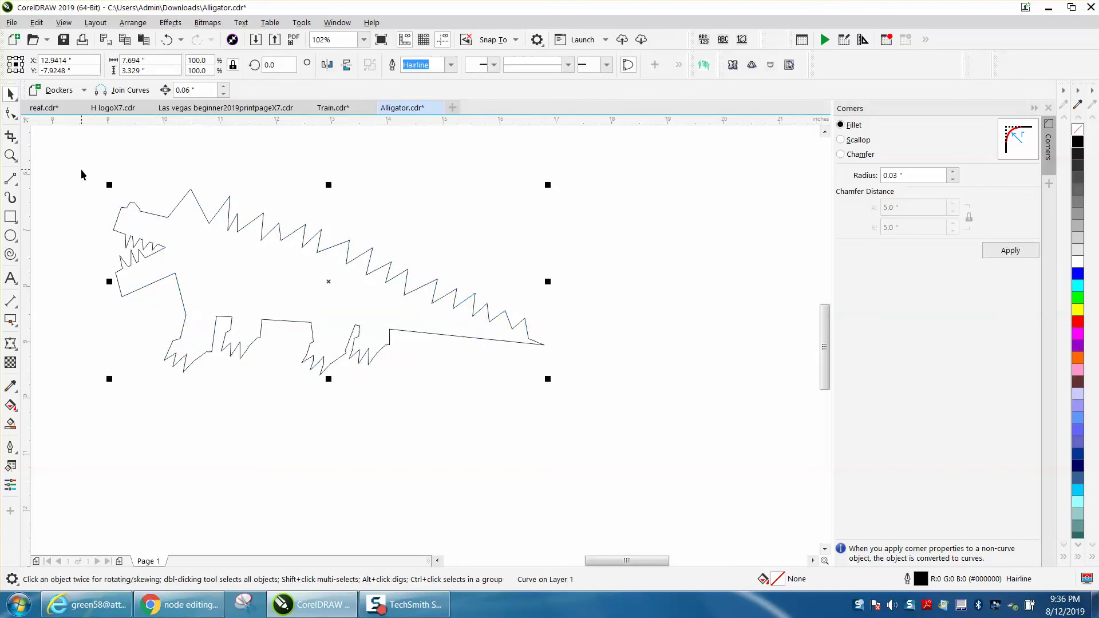
pyautogui.click(1003, 254)
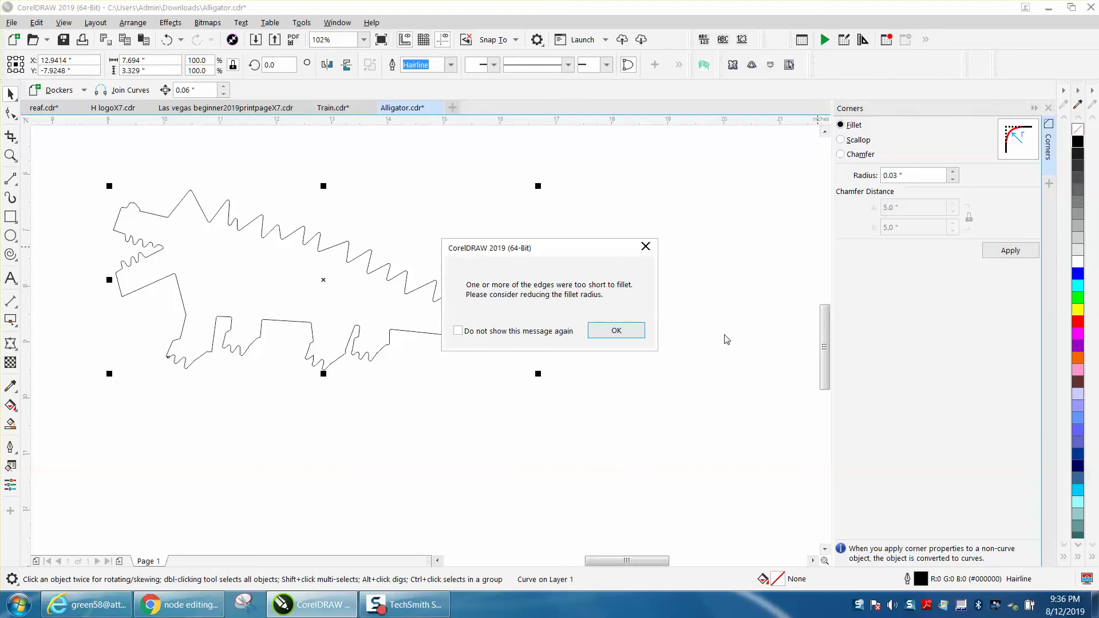
pyautogui.click(616, 332)
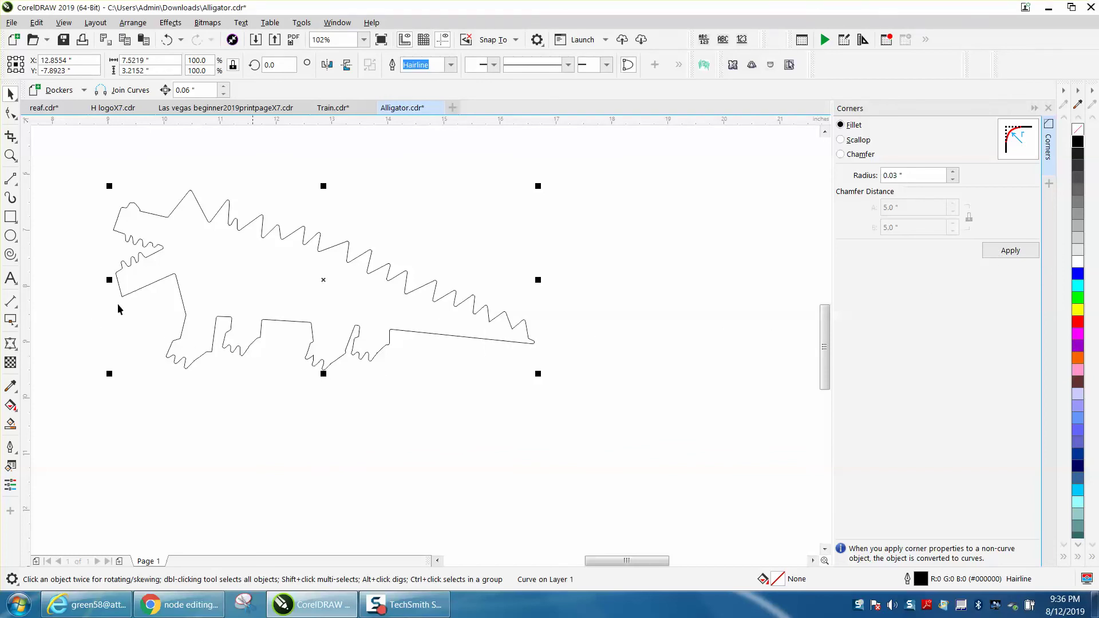
# Step: Inspect the rounded legs and head, then Smart Fill the alligator's interior solid black
pyautogui.click(10, 156)
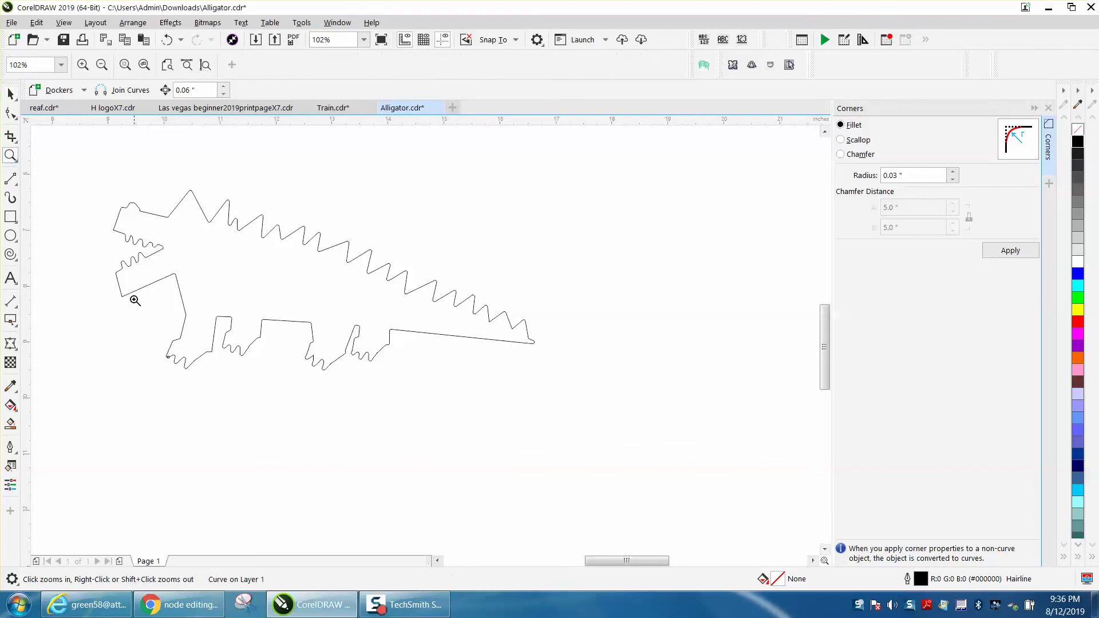
pyautogui.moveTo(361, 414); pyautogui.dragTo(423, 425)
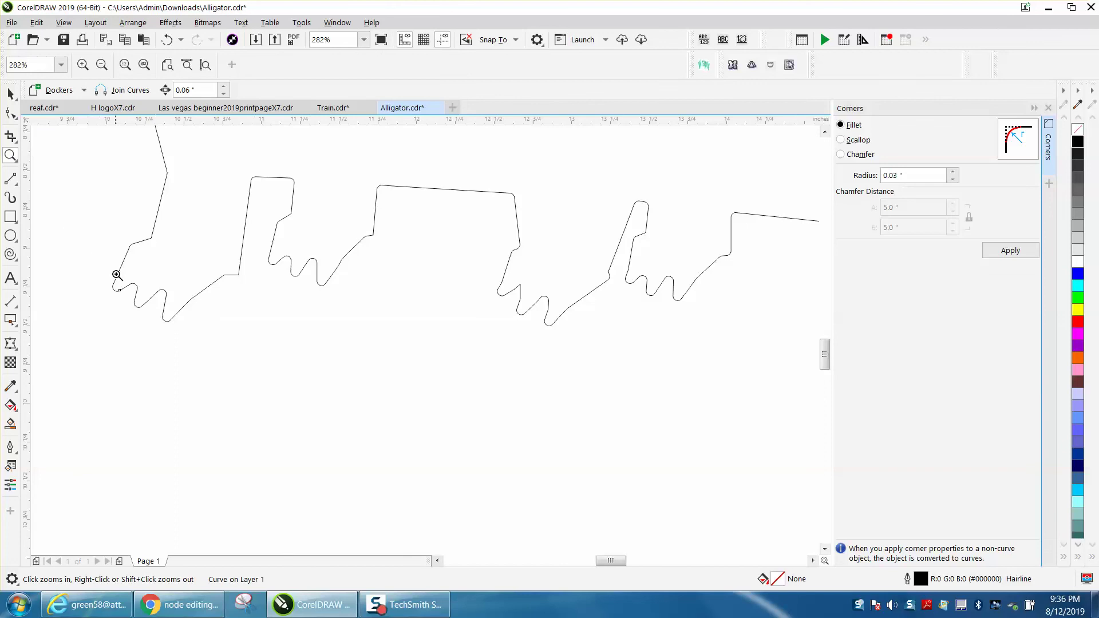
pyautogui.scroll(-3, 469, 355)
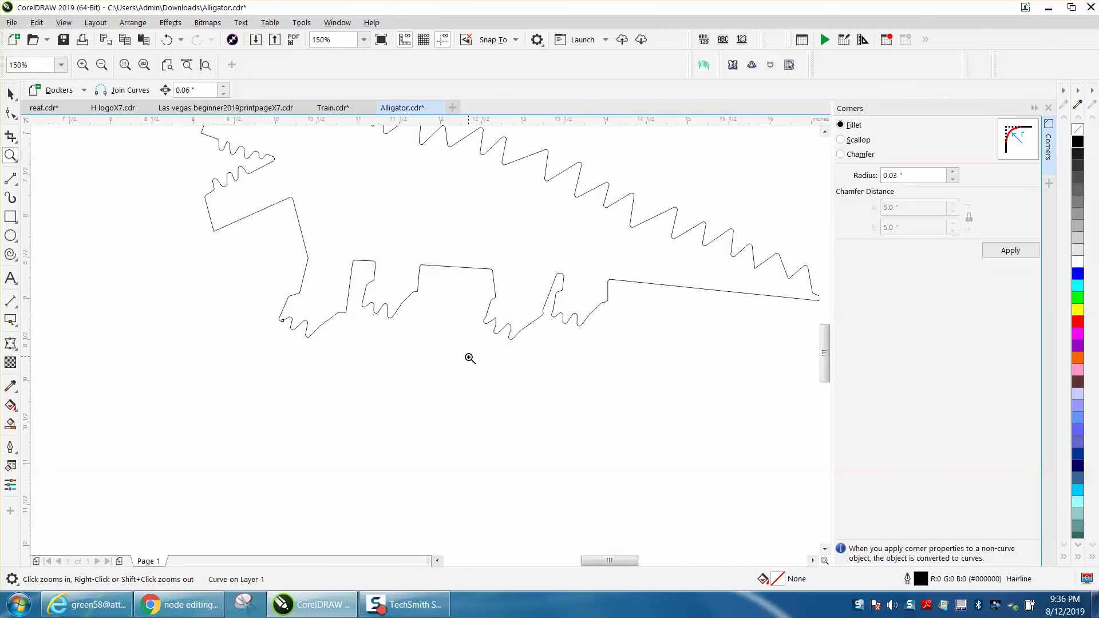
pyautogui.moveTo(356, 200); pyautogui.dragTo(484, 264)
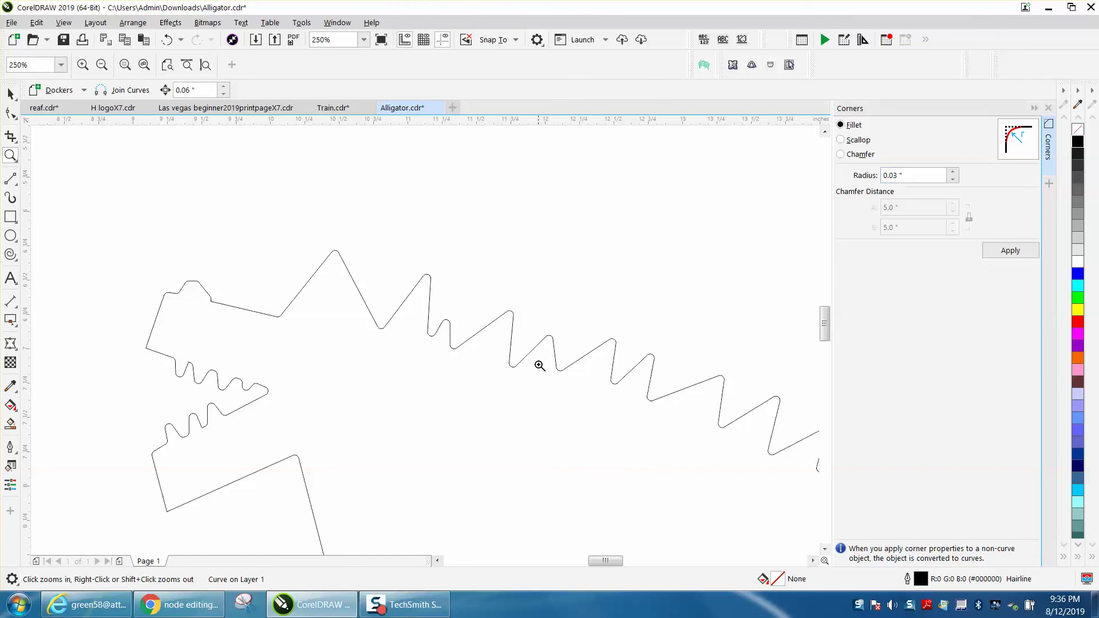
pyautogui.rightClick(394, 341)
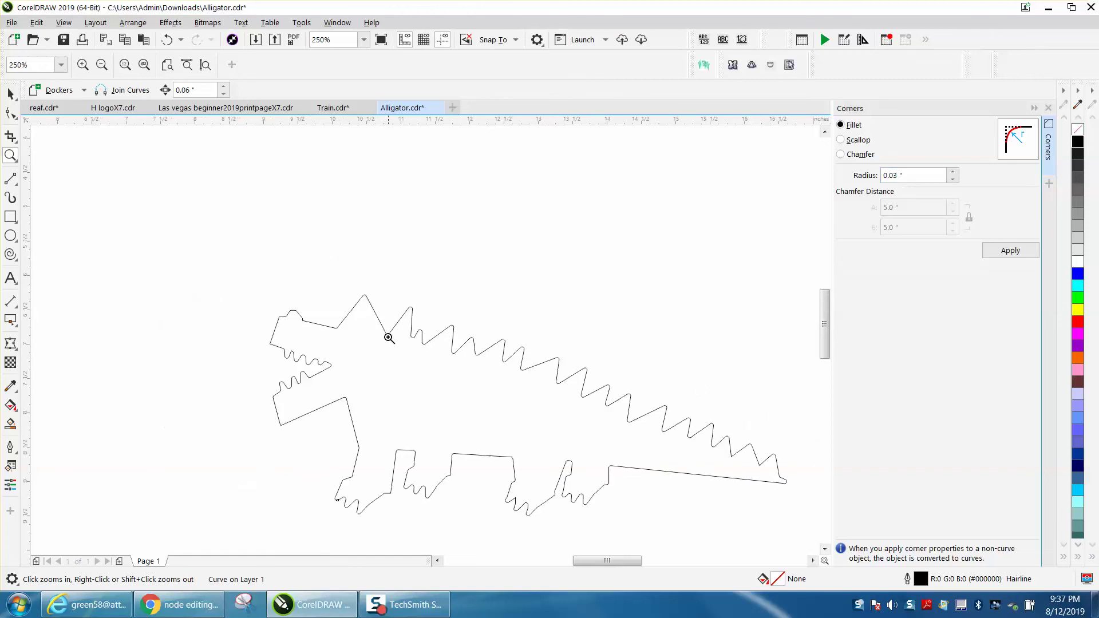
pyautogui.rightClick(388, 335)
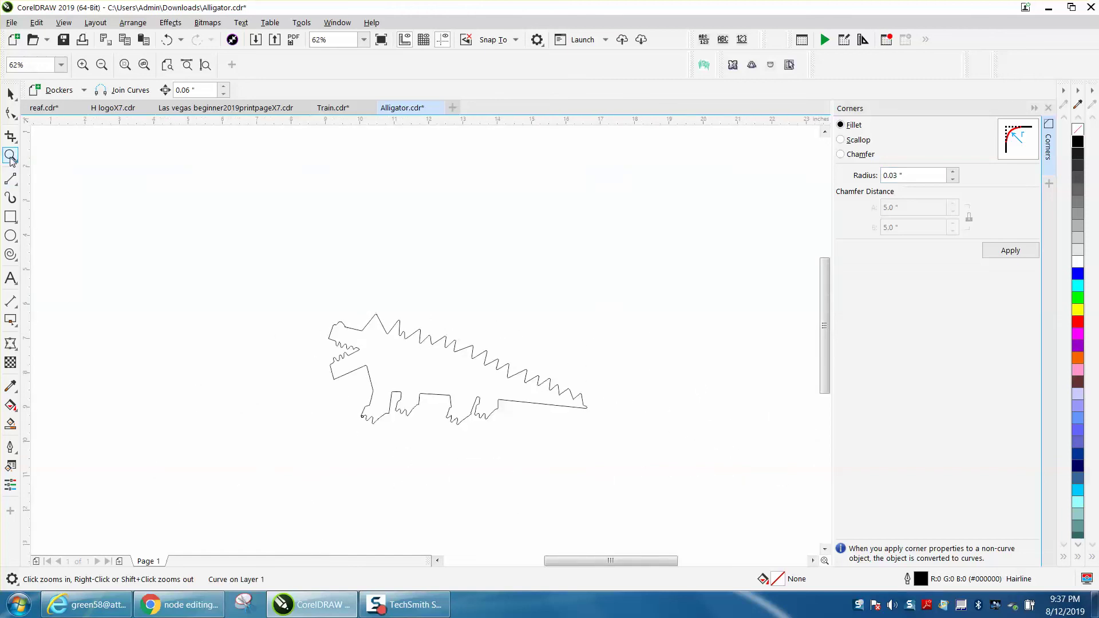
pyautogui.moveTo(639, 469); pyautogui.dragTo(639, 469)
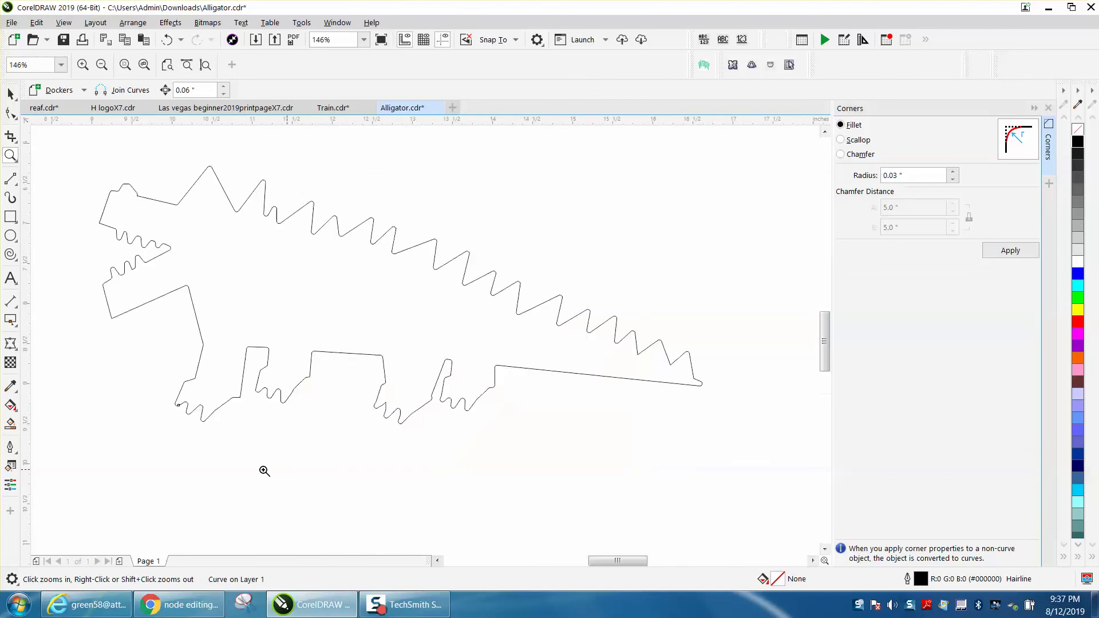
pyautogui.click(11, 424)
pyautogui.click(286, 322)
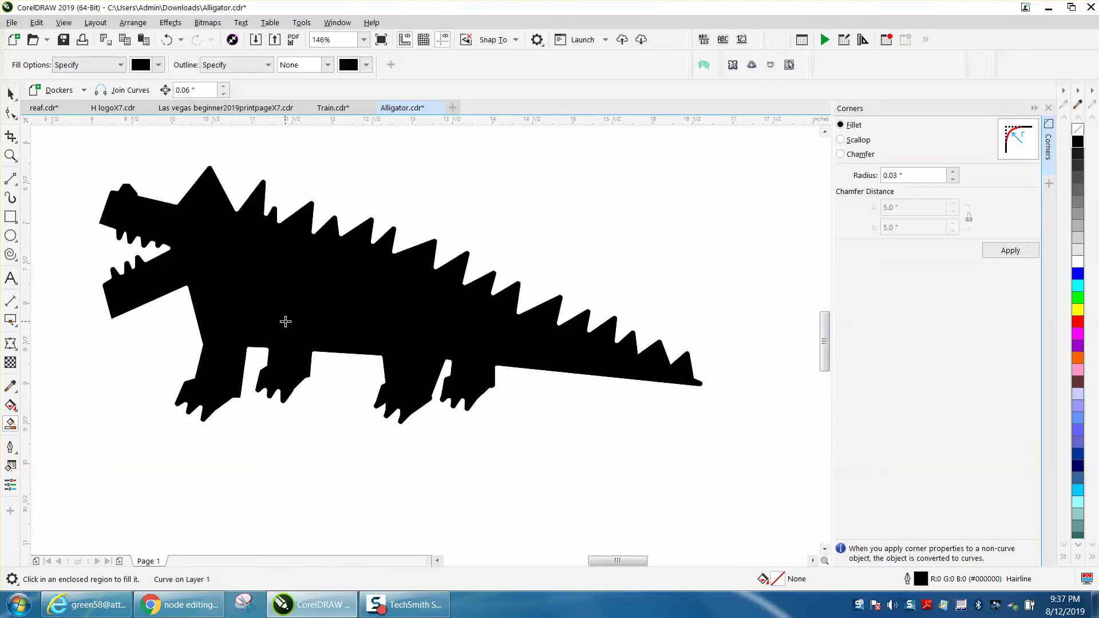